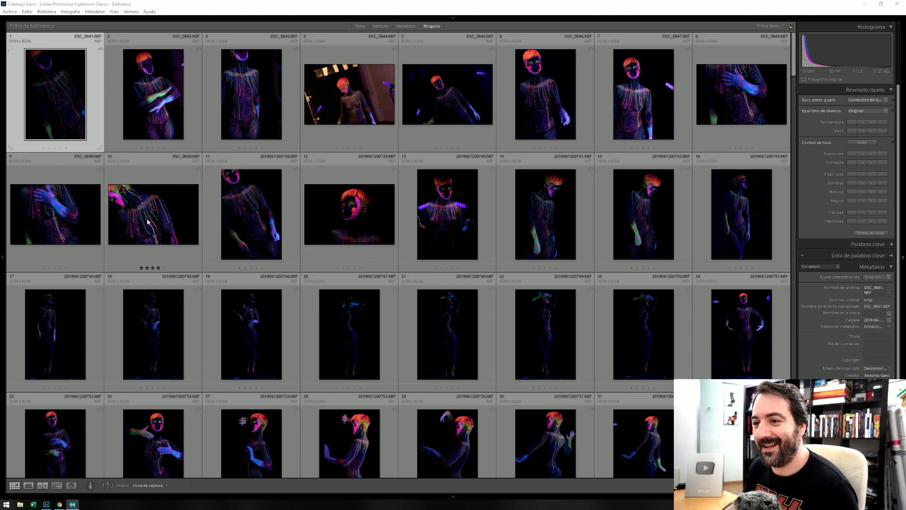
{"action": "double_click", "coordinate": [155, 198]}
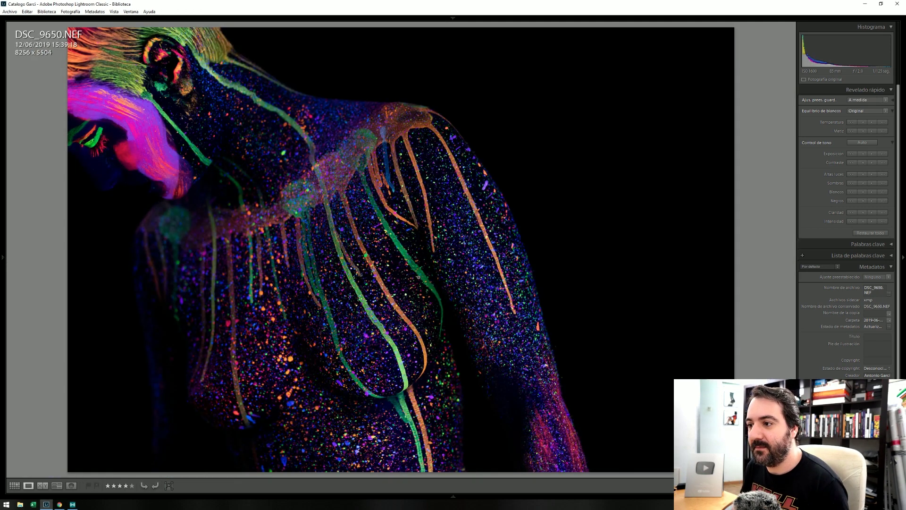
{"action": "left_click", "coordinate": [498, 256]}
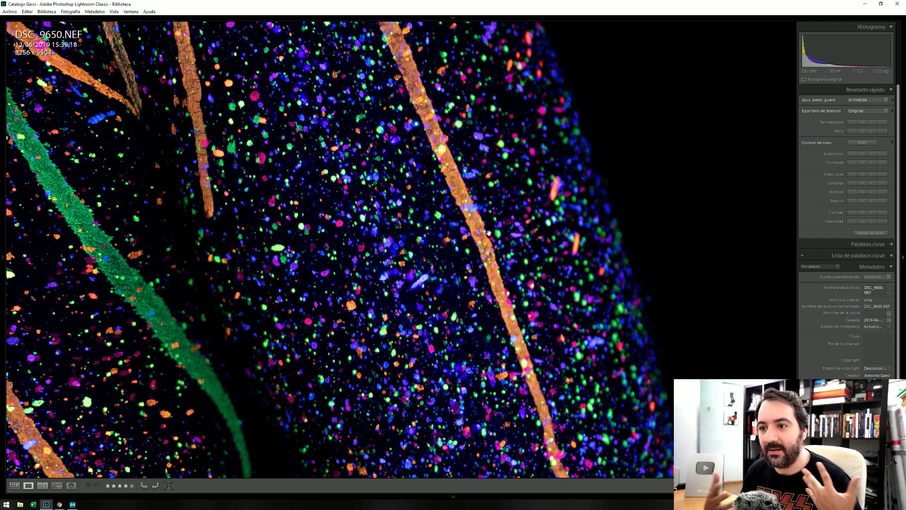
{"action": "left_click", "coordinate": [393, 208]}
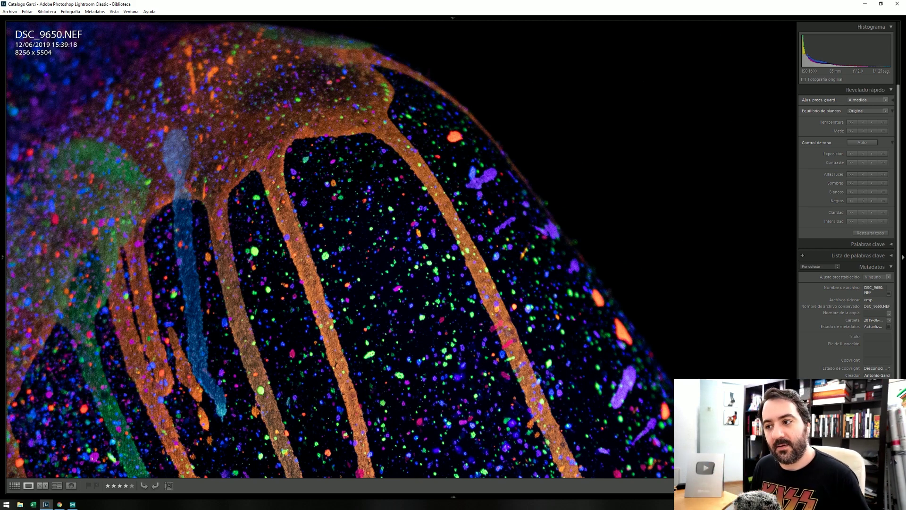
{"action": "left_click", "coordinate": [409, 256]}
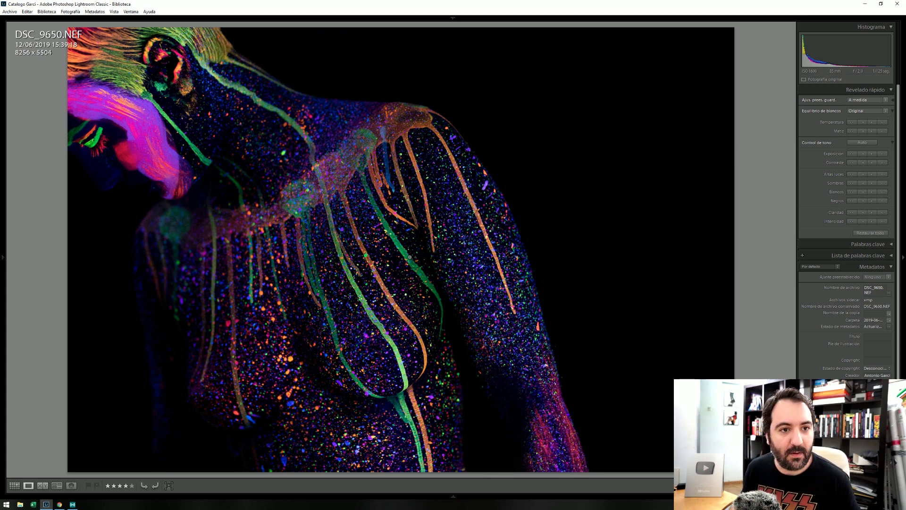
{"action": "key", "text": "g"}
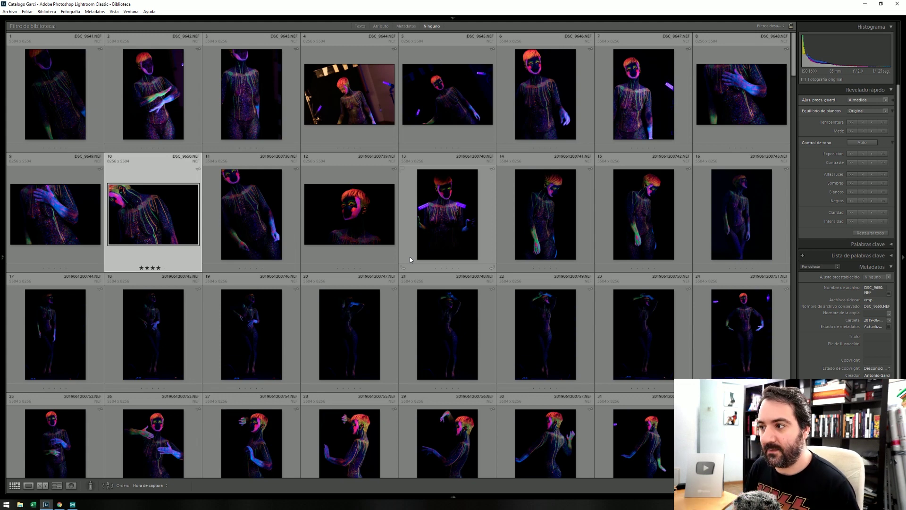
Step: Preview photos 28 and 36 on their own, returning to the Grid after each
{"action": "scroll", "coordinate": [259, 306], "scroll_direction": "down", "scroll_amount": 2}
{"action": "left_click", "coordinate": [260, 305]}
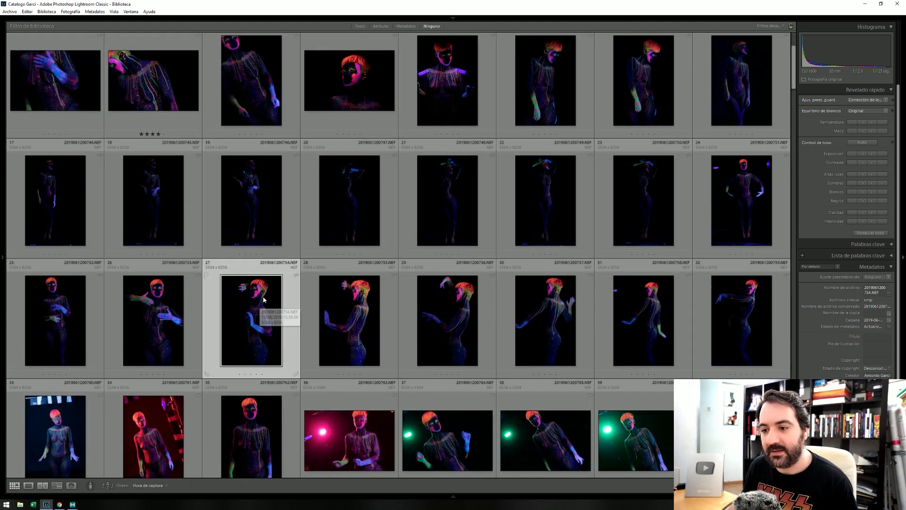
{"action": "double_click", "coordinate": [359, 319]}
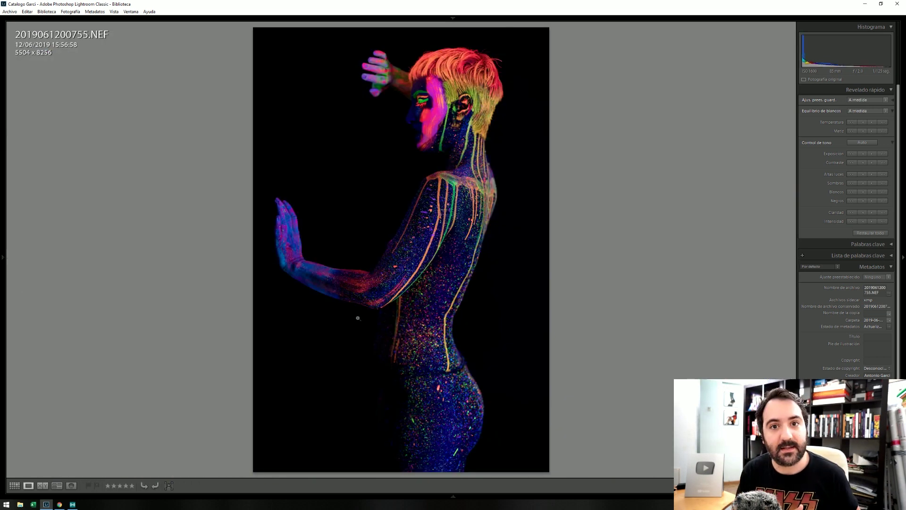
{"action": "key", "text": "g"}
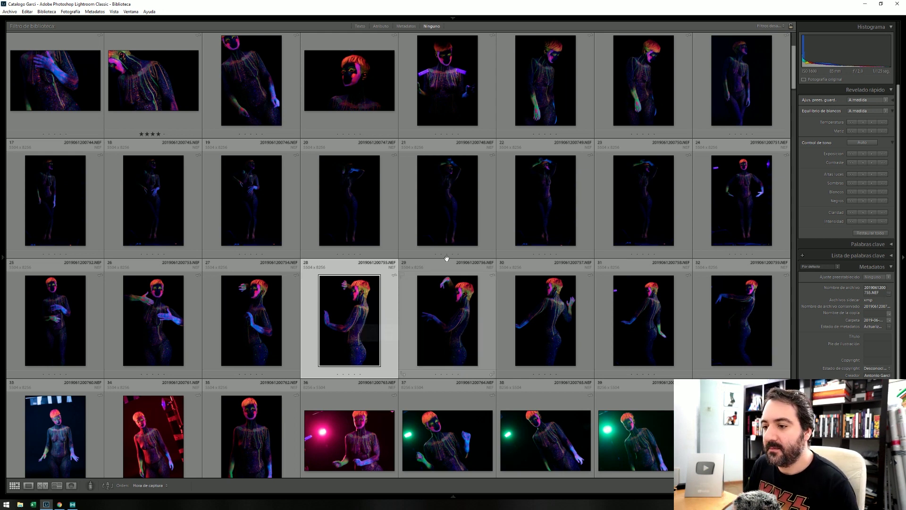
{"action": "scroll", "coordinate": [401, 235], "scroll_direction": "down", "scroll_amount": 2}
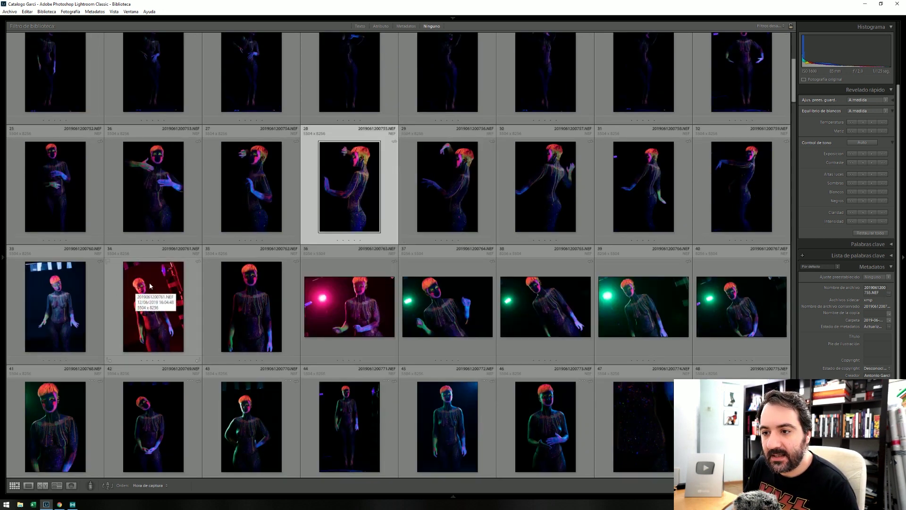
{"action": "double_click", "coordinate": [350, 290]}
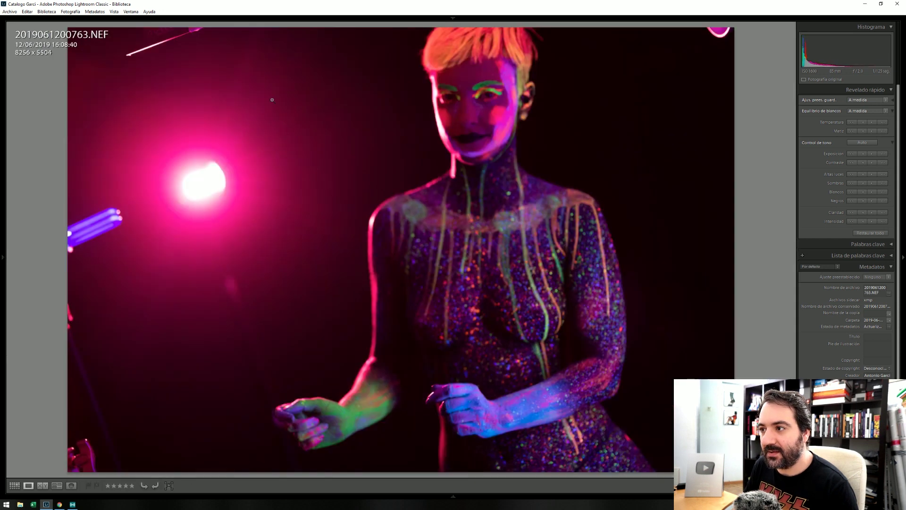
{"action": "key", "text": "g"}
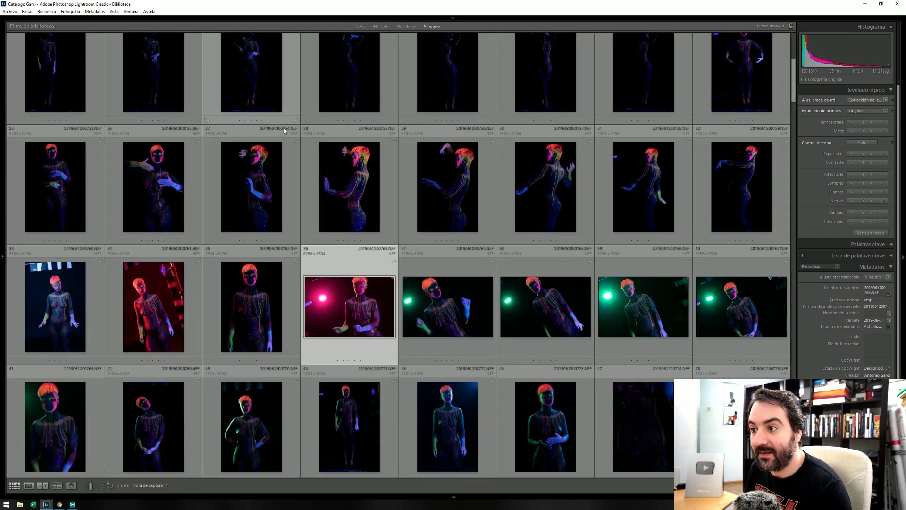
Step: Open the phone photo 2019061200779.NEF in Loupe
{"action": "scroll", "coordinate": [529, 279], "scroll_direction": "down", "scroll_amount": 2}
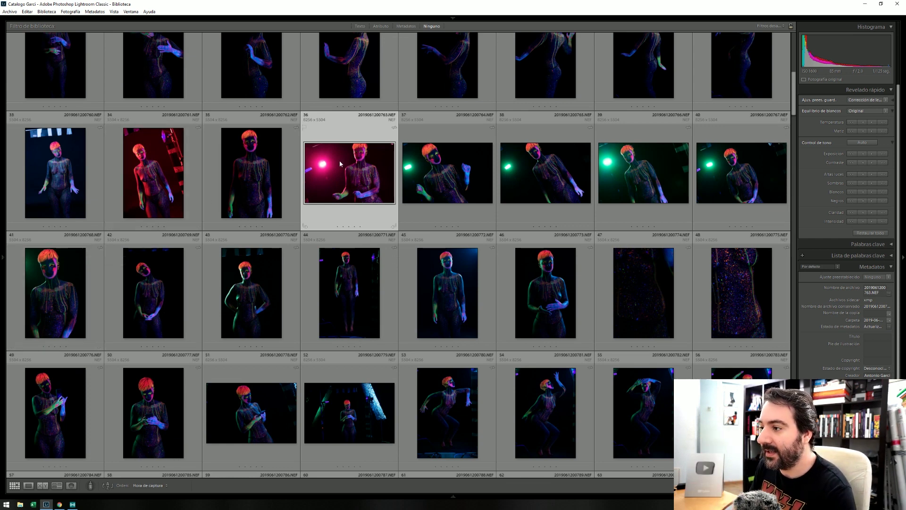
{"action": "scroll", "coordinate": [136, 230], "scroll_direction": "down", "scroll_amount": 2}
{"action": "double_click", "coordinate": [340, 271]}
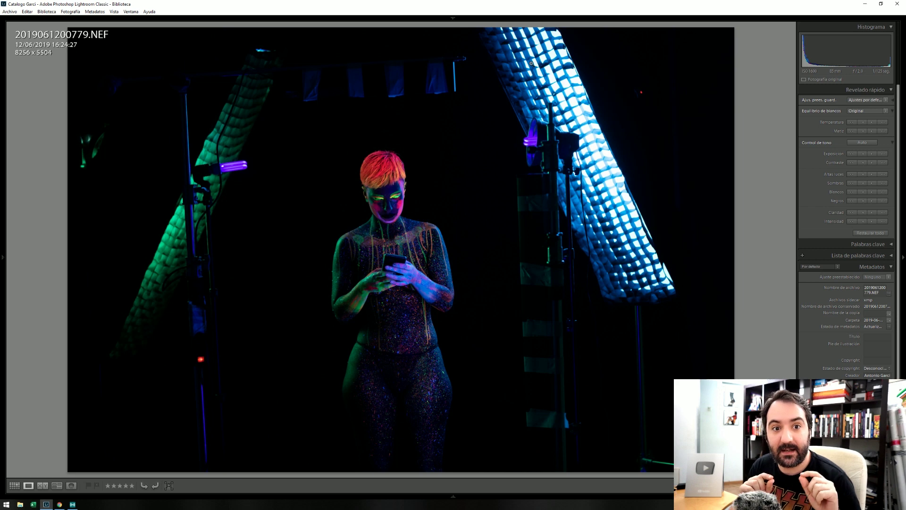
Step: Lift Shadows and Blacks to +100 in Develop, checking the right-hand lamp at 1:1
{"action": "key", "text": "d"}
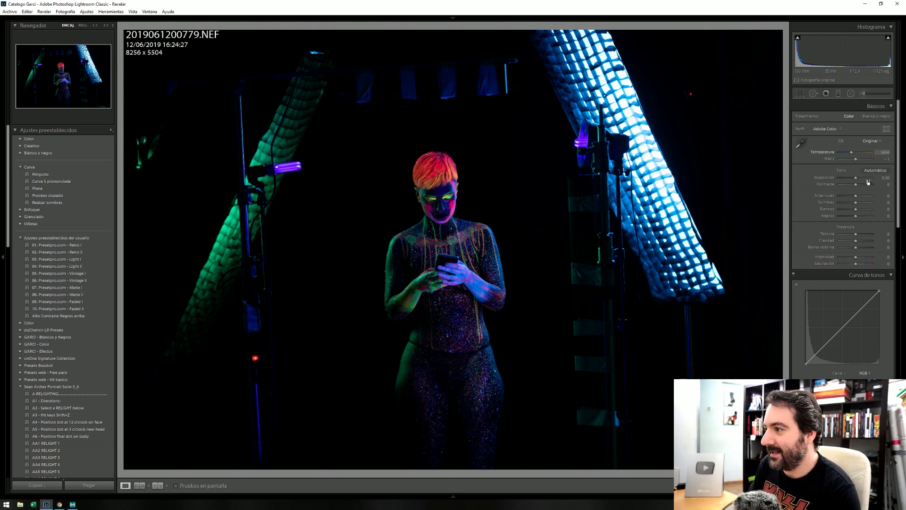
{"action": "mouse_move", "coordinate": [862, 218]}
{"action": "left_mouse_down"}
{"action": "mouse_move", "coordinate": [885, 219]}
{"action": "mouse_move", "coordinate": [886, 209]}
{"action": "left_mouse_up"}
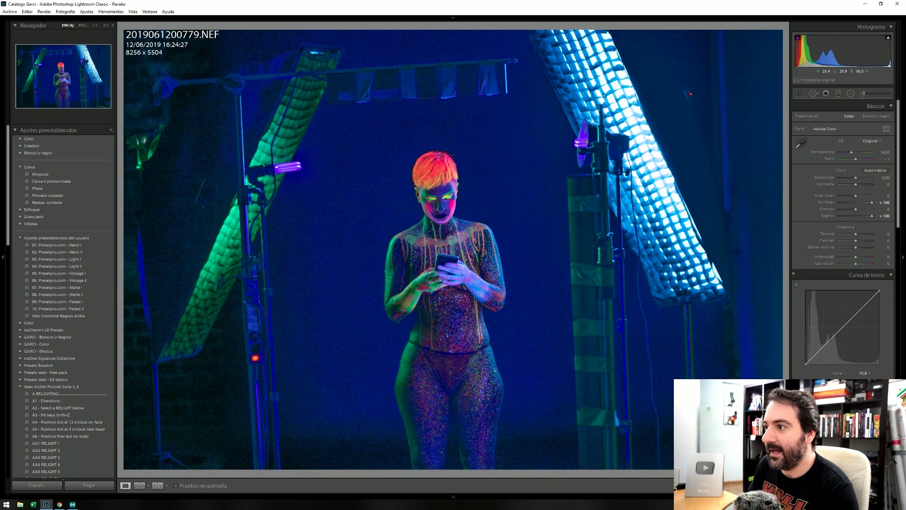
{"action": "left_click", "coordinate": [592, 139]}
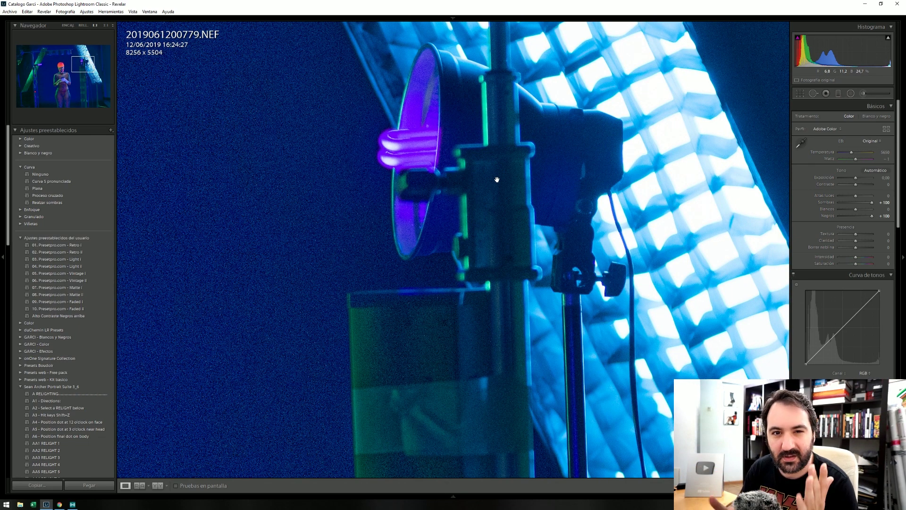
{"action": "left_click", "coordinate": [497, 180]}
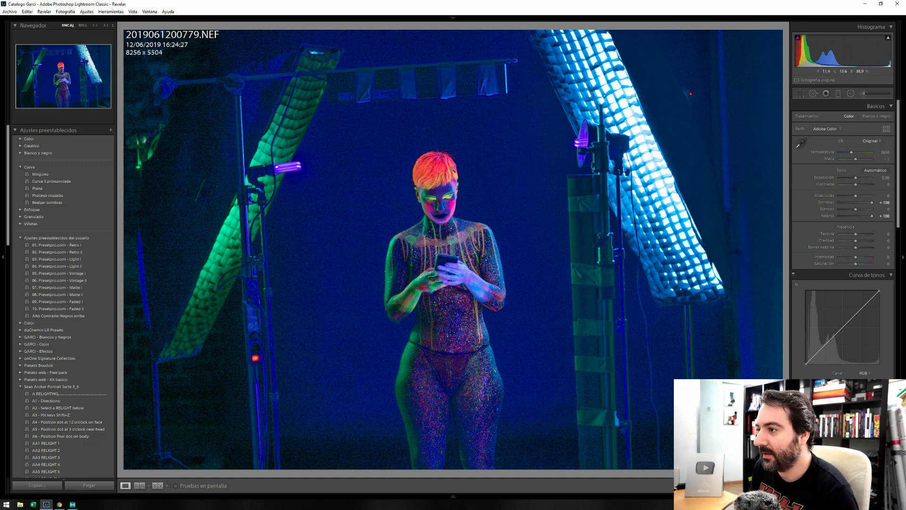
Step: Set Luminance noise reduction to 71 while checking grain at 1:1 on the left green light
{"action": "left_click", "coordinate": [139, 146]}
{"action": "left_click_drag", "start_coordinate": [138, 146], "coordinate": [308, 160]}
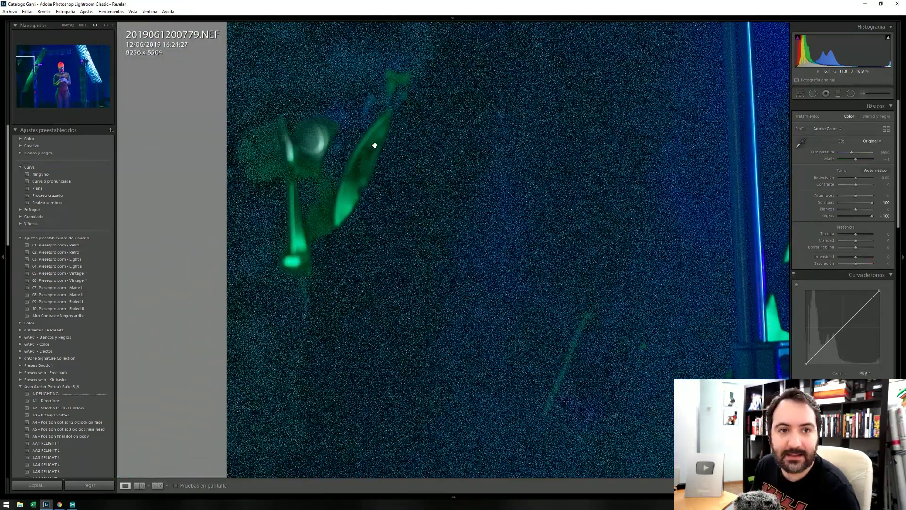
{"action": "scroll", "coordinate": [867, 335], "scroll_direction": "down", "scroll_amount": 10}
{"action": "scroll", "coordinate": [868, 335], "scroll_direction": "down", "scroll_amount": 5}
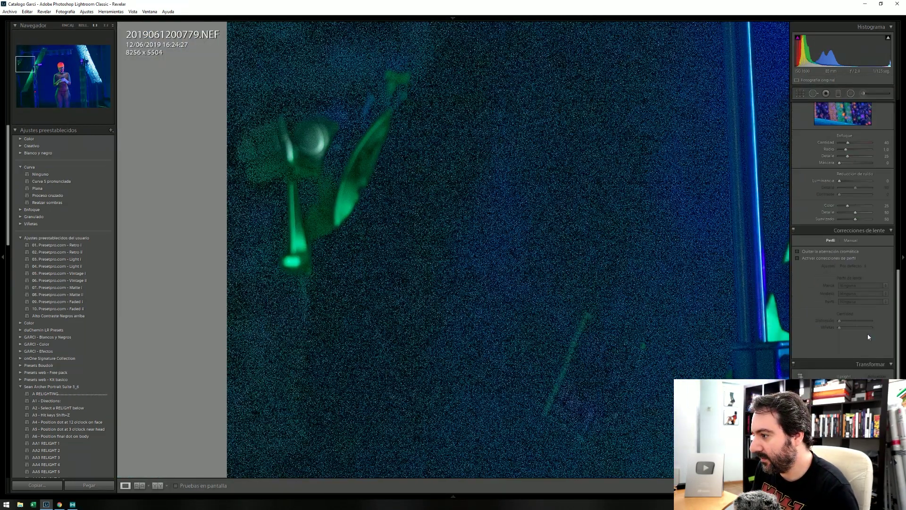
{"action": "scroll", "coordinate": [868, 336], "scroll_direction": "down", "scroll_amount": 3}
{"action": "scroll", "coordinate": [859, 367], "scroll_direction": "down", "scroll_amount": 3}
{"action": "scroll", "coordinate": [860, 367], "scroll_direction": "down", "scroll_amount": 3}
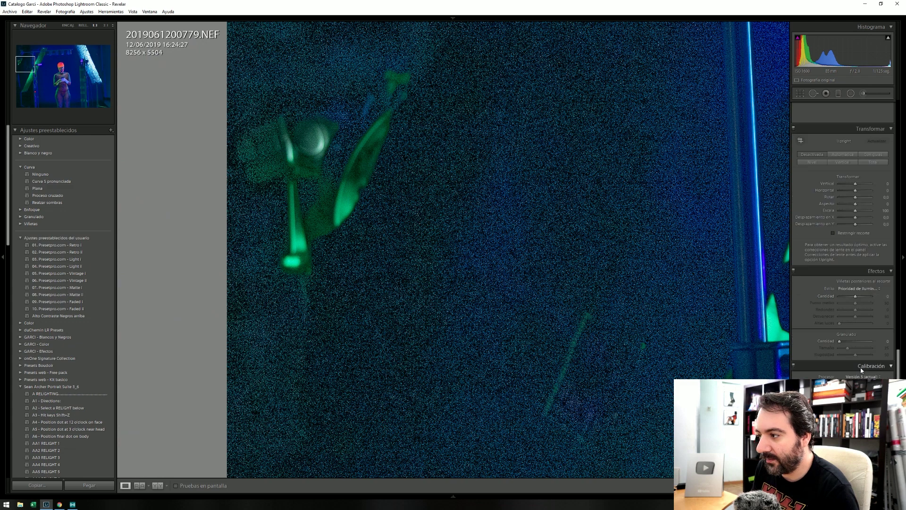
{"action": "scroll", "coordinate": [860, 367], "scroll_direction": "up", "scroll_amount": 4}
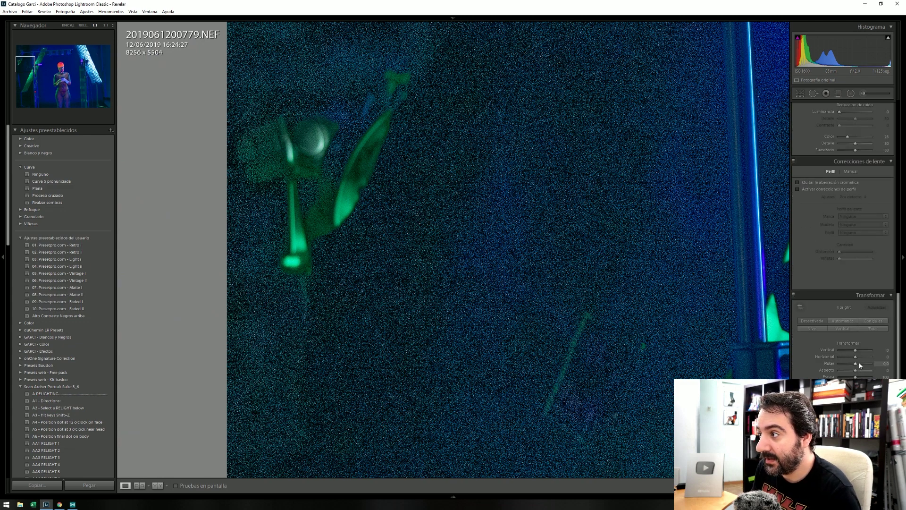
{"action": "scroll", "coordinate": [859, 361], "scroll_direction": "up", "scroll_amount": 2}
{"action": "left_click", "coordinate": [861, 194]}
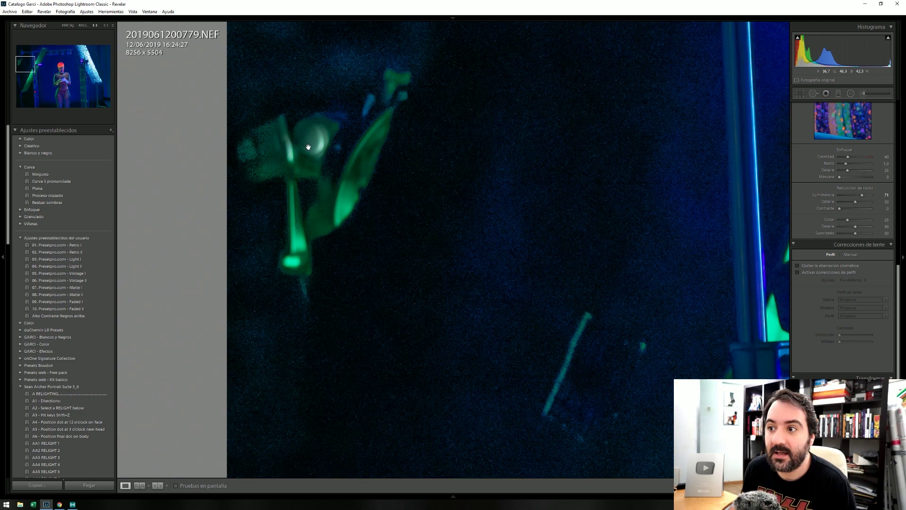
{"action": "left_click_drag", "start_coordinate": [323, 195], "coordinate": [349, 186]}
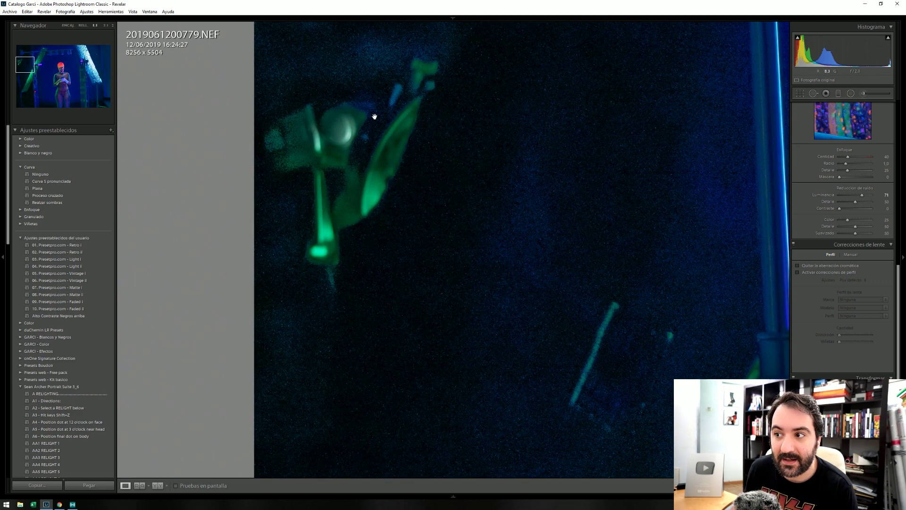
{"action": "left_click", "coordinate": [490, 234]}
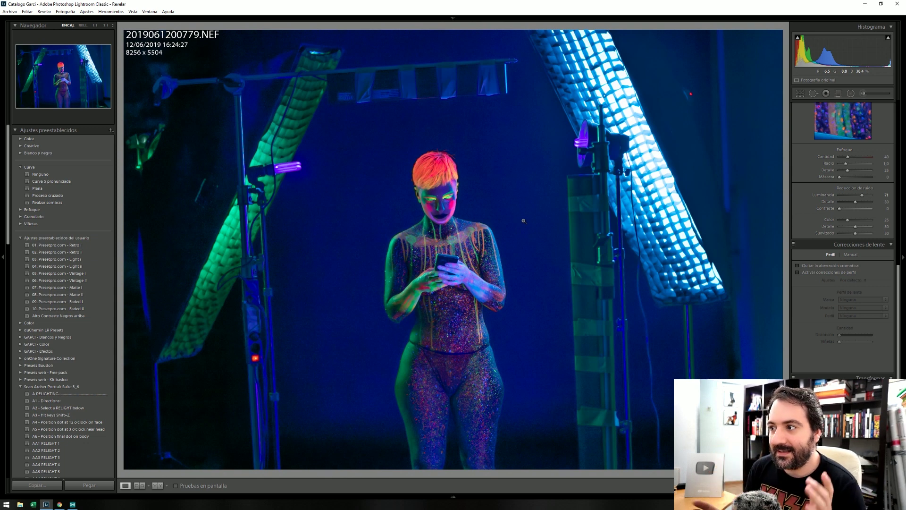
Step: Undo the last edit and inspect the model's face at full size
{"action": "key", "text": "ctrl+z"}
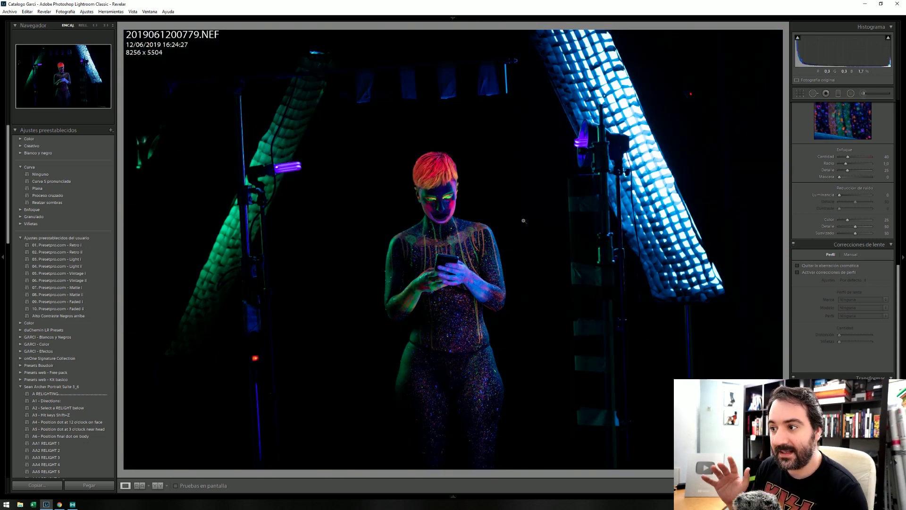
{"action": "left_click_drag", "start_coordinate": [437, 197], "coordinate": [414, 129]}
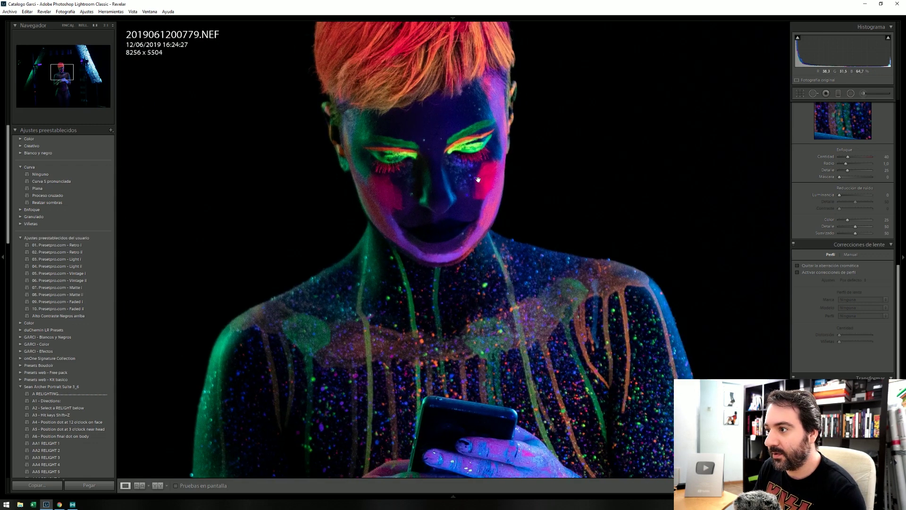
{"action": "scroll", "coordinate": [478, 179], "scroll_direction": "down", "scroll_amount": 2}
{"action": "scroll", "coordinate": [554, 173], "scroll_direction": "down", "scroll_amount": 2}
{"action": "scroll", "coordinate": [554, 173], "scroll_direction": "up", "scroll_amount": 1}
{"action": "scroll", "coordinate": [463, 296], "scroll_direction": "down", "scroll_amount": 2}
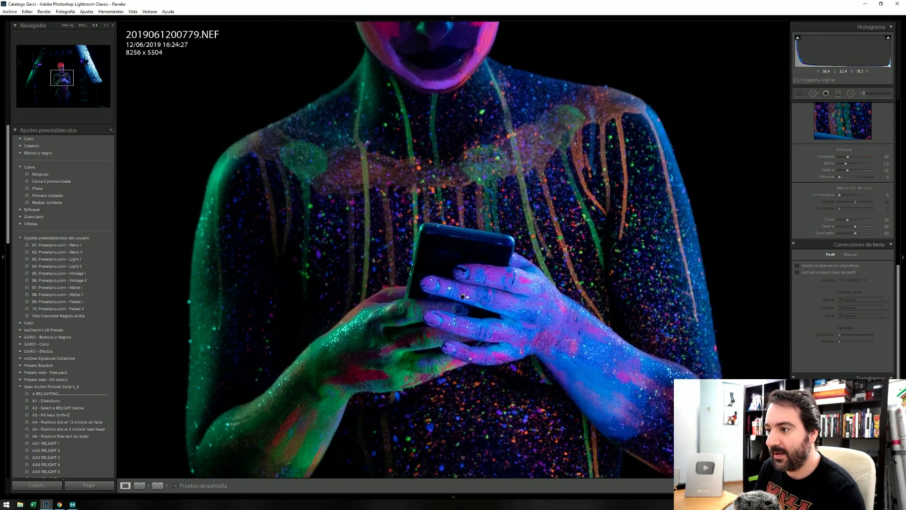
{"action": "left_click", "coordinate": [463, 296]}
Step: Inspect the hands and phone at 1:1, then return to the Library grid
{"action": "left_click", "coordinate": [447, 272]}
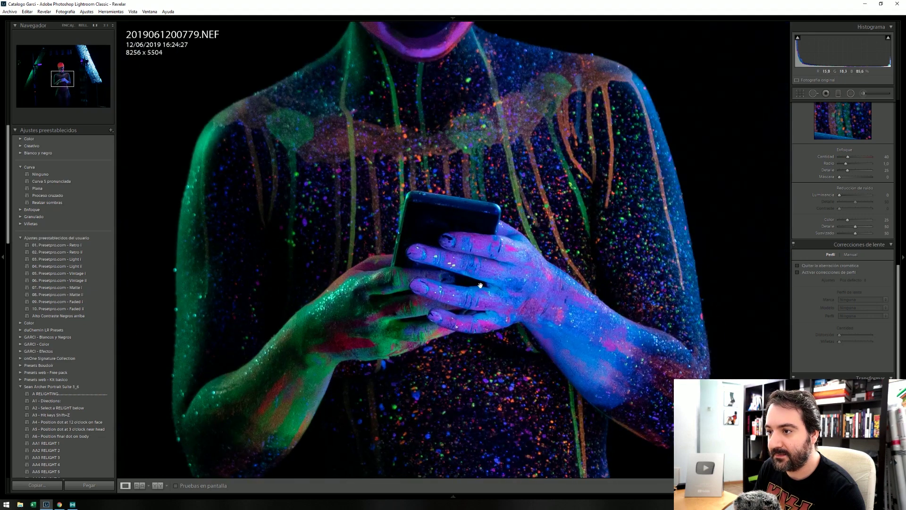
{"action": "scroll", "coordinate": [429, 134], "scroll_direction": "up", "scroll_amount": 1}
{"action": "scroll", "coordinate": [447, 116], "scroll_direction": "up", "scroll_amount": 1}
{"action": "scroll", "coordinate": [241, 331], "scroll_direction": "down", "scroll_amount": 1}
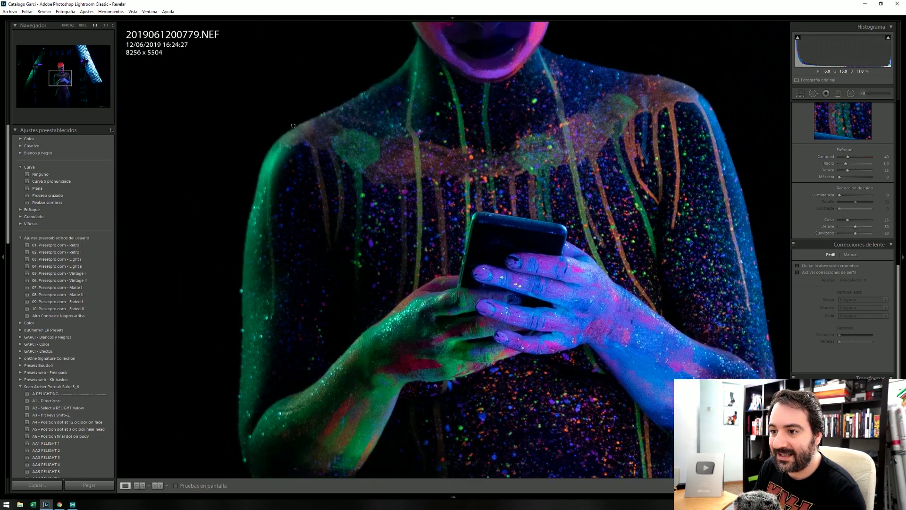
{"action": "scroll", "coordinate": [283, 236], "scroll_direction": "down", "scroll_amount": 1}
{"action": "scroll", "coordinate": [359, 52], "scroll_direction": "right", "scroll_amount": 2}
{"action": "scroll", "coordinate": [415, 179], "scroll_direction": "up", "scroll_amount": 1}
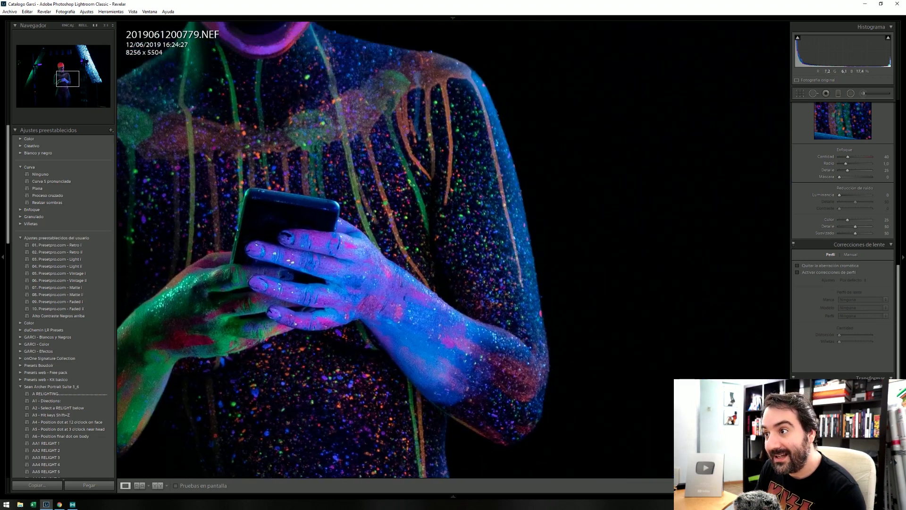
{"action": "scroll", "coordinate": [473, 311], "scroll_direction": "up", "scroll_amount": 3}
{"action": "key", "text": "g"}
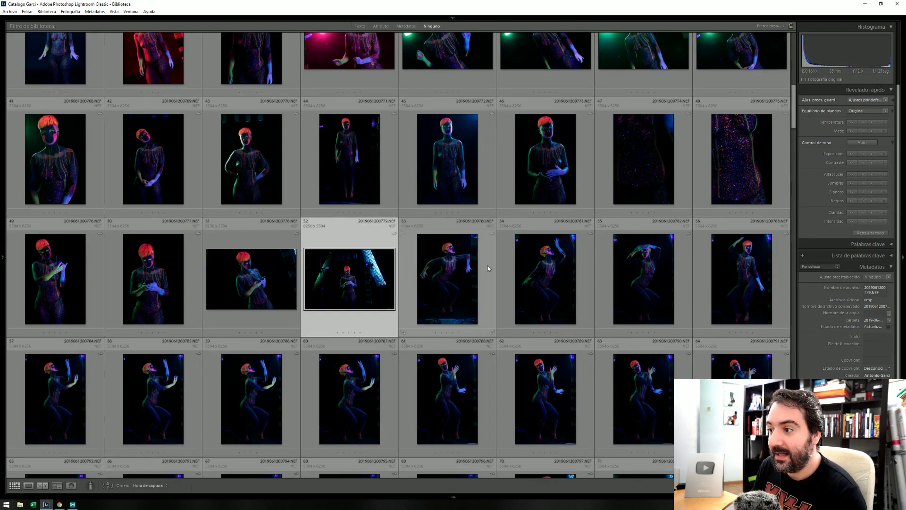
Step: Preview 2019061200781.NEF fitted on screen, then return to the Grid
{"action": "double_click", "coordinate": [519, 271]}
{"action": "left_click", "coordinate": [514, 176]}
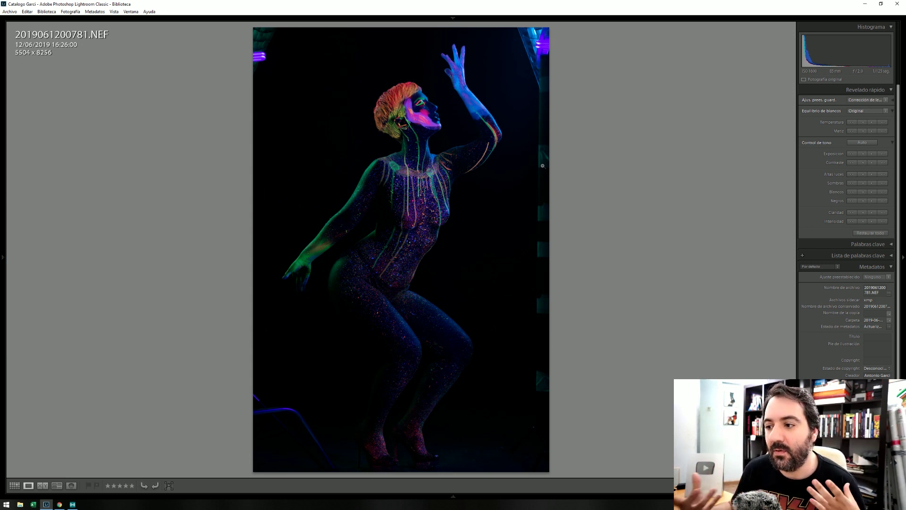
{"action": "key", "text": "g"}
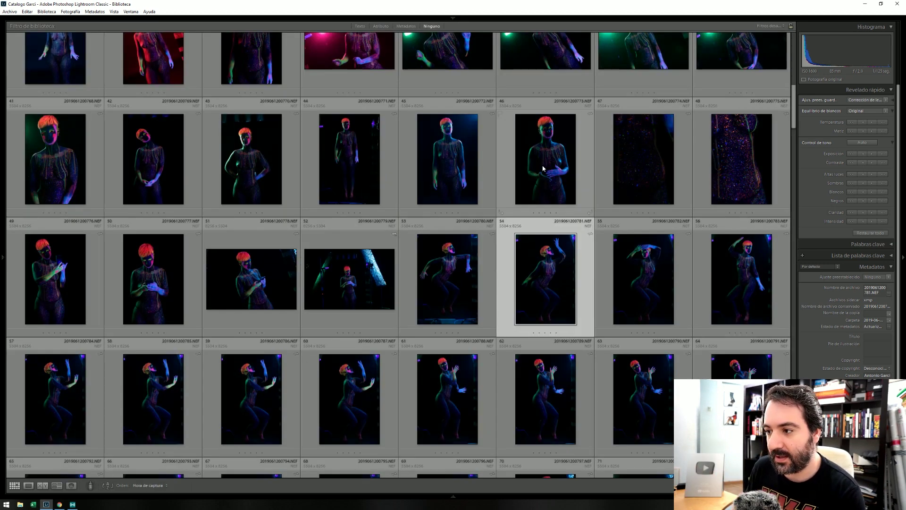
{"action": "scroll", "coordinate": [533, 272], "scroll_direction": "down", "scroll_amount": 3}
{"action": "scroll", "coordinate": [476, 264], "scroll_direction": "down", "scroll_amount": 2}
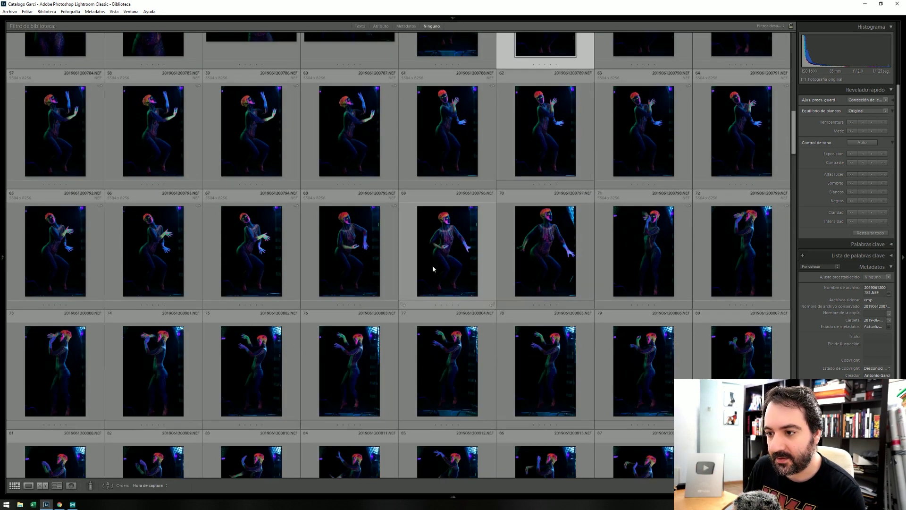
Step: Open 2019061200794.NEF at 1:1 and pan across the painted back, arm, hand and face
{"action": "key", "text": "e"}
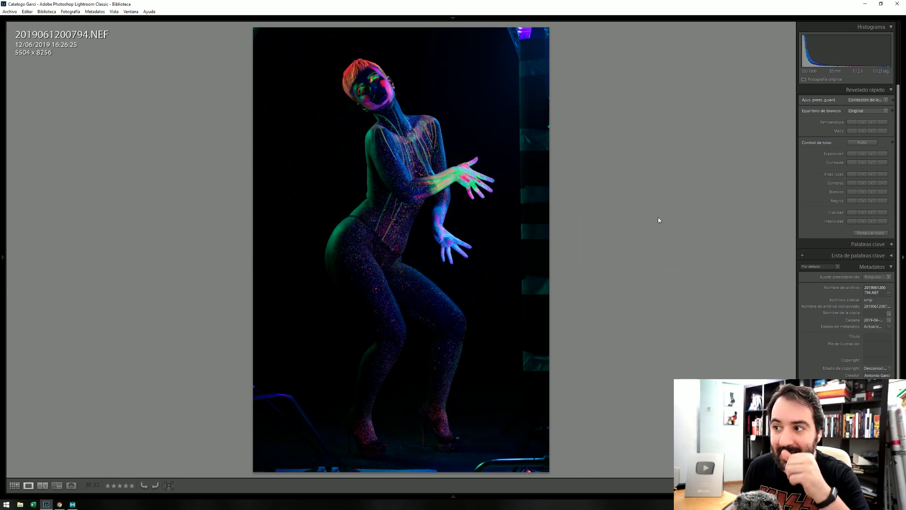
{"action": "left_click", "coordinate": [537, 132]}
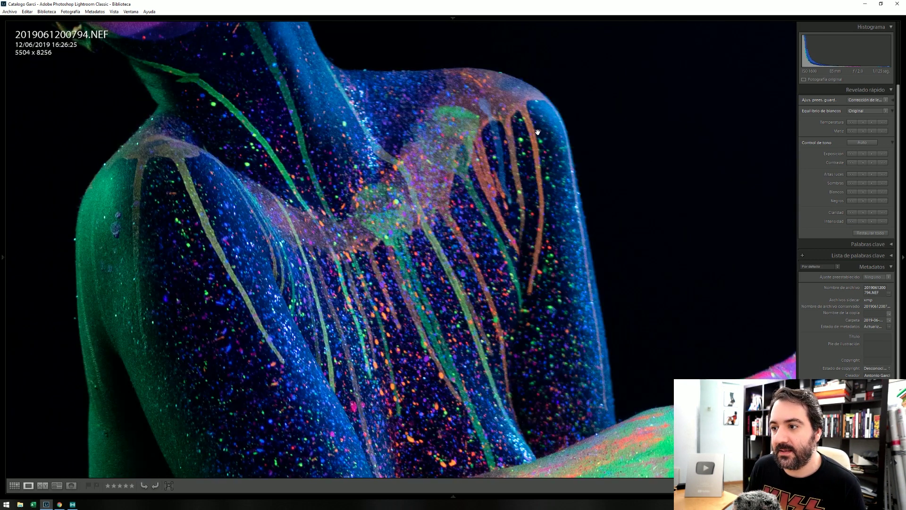
{"action": "left_click_drag", "start_coordinate": [260, 243], "coordinate": [177, 84]}
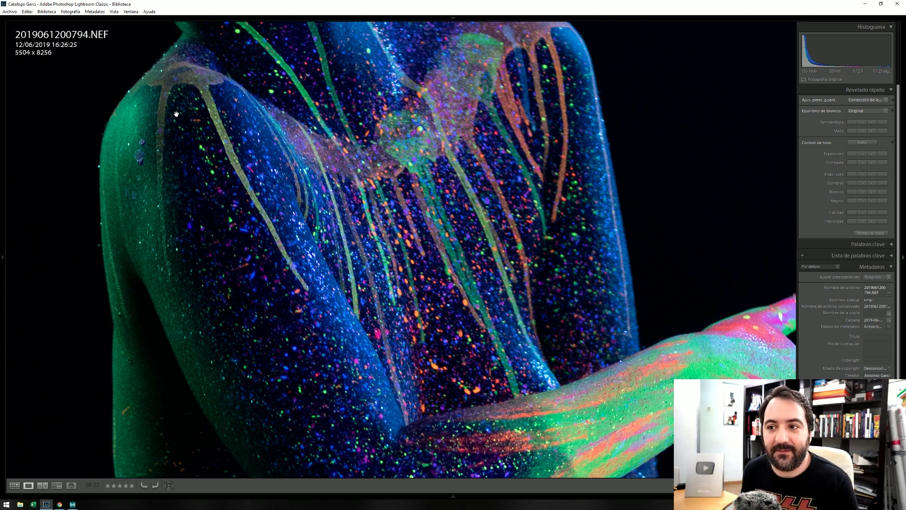
{"action": "left_click_drag", "start_coordinate": [454, 200], "coordinate": [330, 165]}
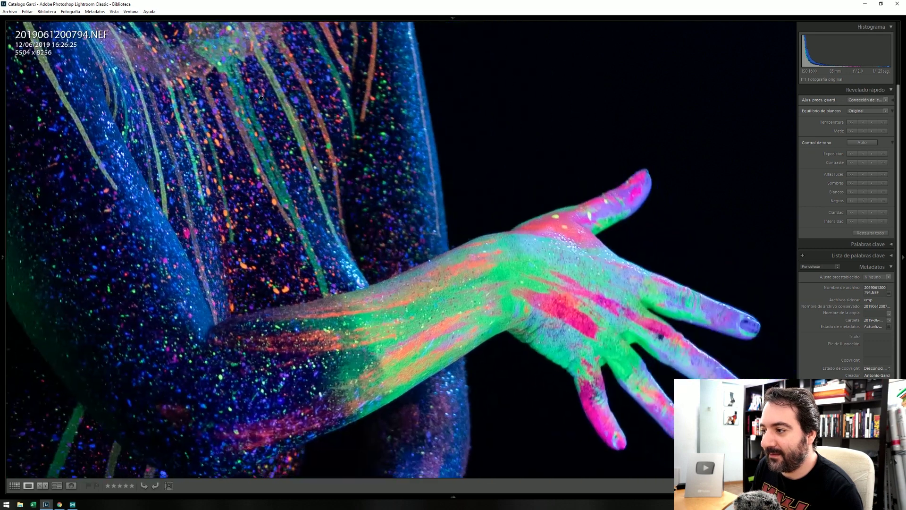
{"action": "left_click_drag", "start_coordinate": [472, 331], "coordinate": [401, 302]}
{"action": "left_click_drag", "start_coordinate": [566, 425], "coordinate": [517, 407]}
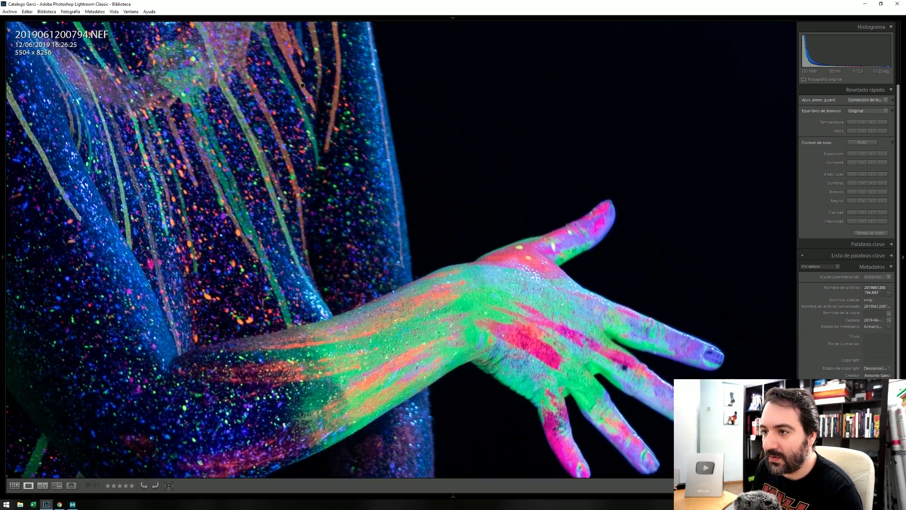
{"action": "left_click_drag", "start_coordinate": [303, 77], "coordinate": [380, 158]}
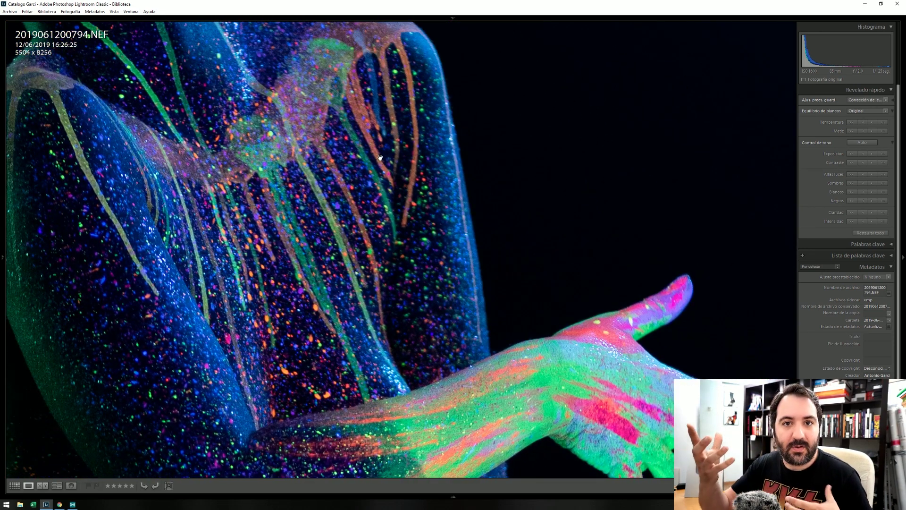
{"action": "left_click_drag", "start_coordinate": [224, 97], "coordinate": [411, 448]}
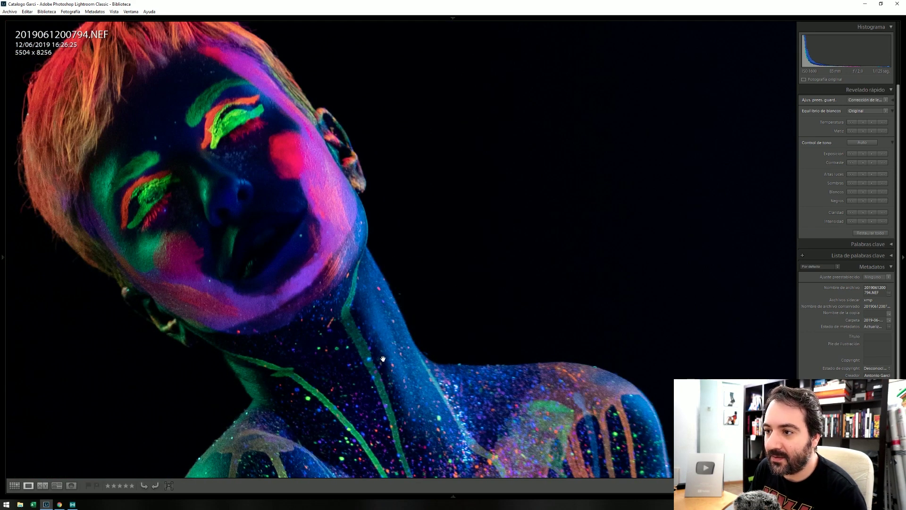
{"action": "left_click_drag", "start_coordinate": [382, 359], "coordinate": [460, 293]}
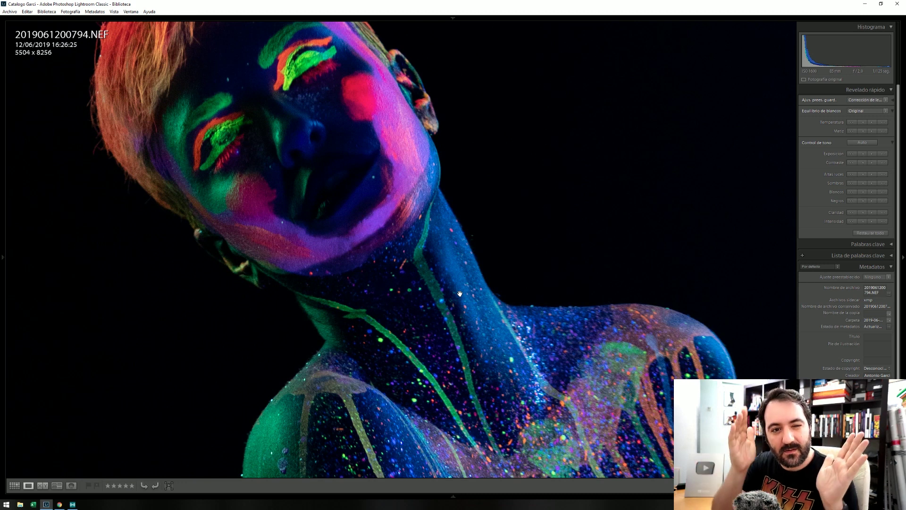
{"action": "left_click_drag", "start_coordinate": [131, 148], "coordinate": [162, 226]}
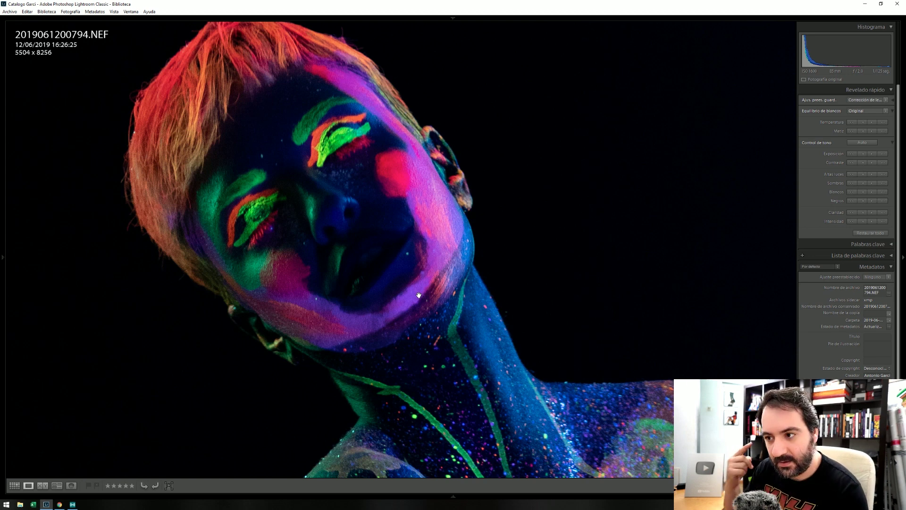
Step: Open 2019061200820.NEF close up, fit it whole, then return to the Grid
{"action": "key", "text": "g"}
{"action": "scroll", "coordinate": [605, 222], "scroll_direction": "down", "scroll_amount": 5}
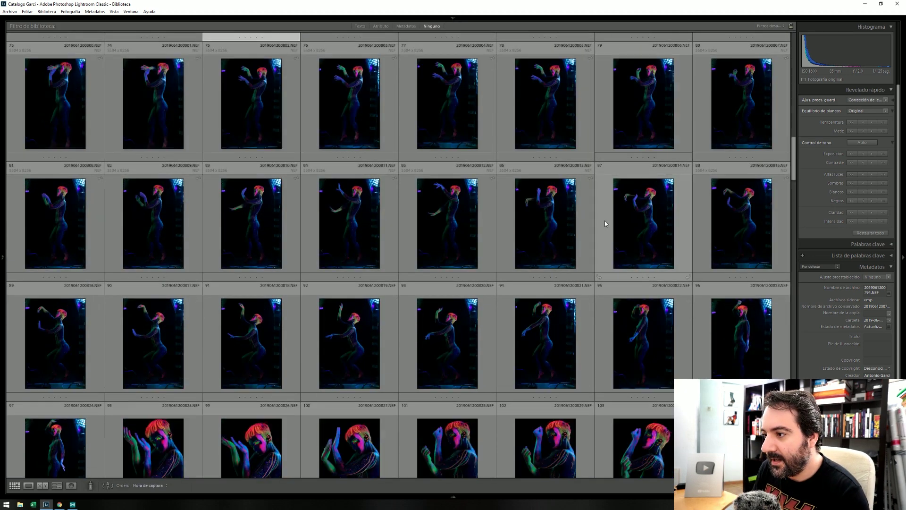
{"action": "double_click", "coordinate": [430, 347]}
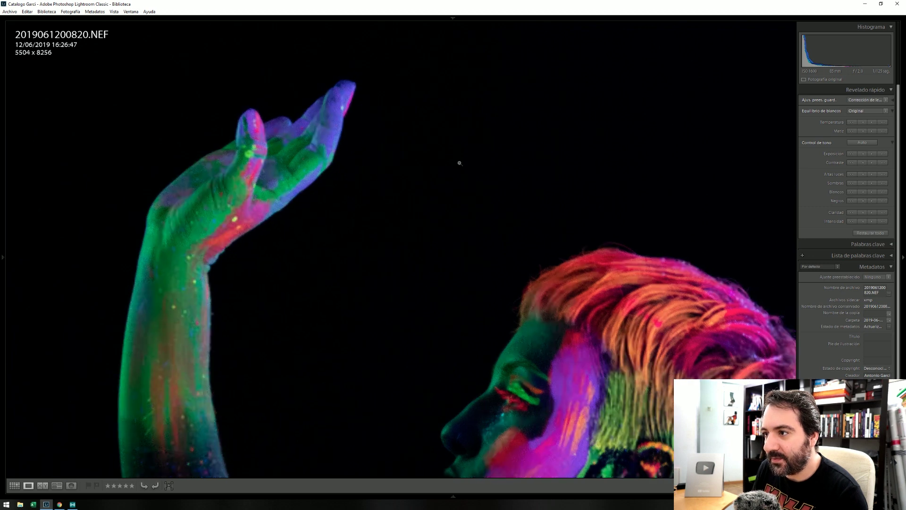
{"action": "left_click", "coordinate": [459, 162]}
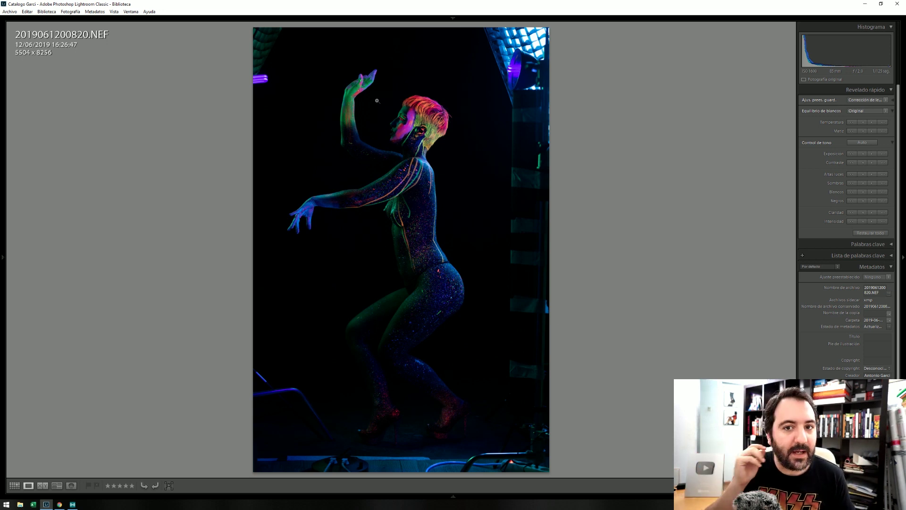
{"action": "key", "text": "g"}
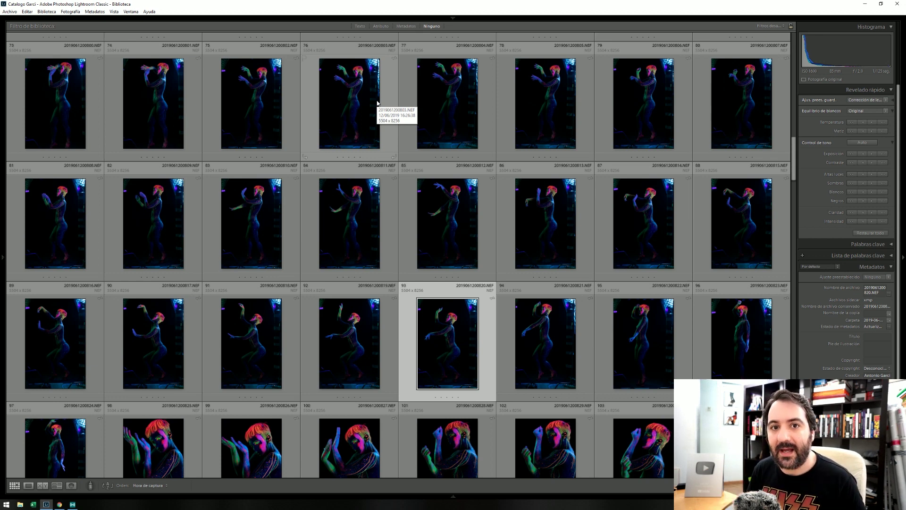
Step: Open 2019061200828.NEF with exposure info overlaid, inspect the shoulder stripes at 1:1, then fit
{"action": "scroll", "coordinate": [378, 103], "scroll_direction": "down", "scroll_amount": 3}
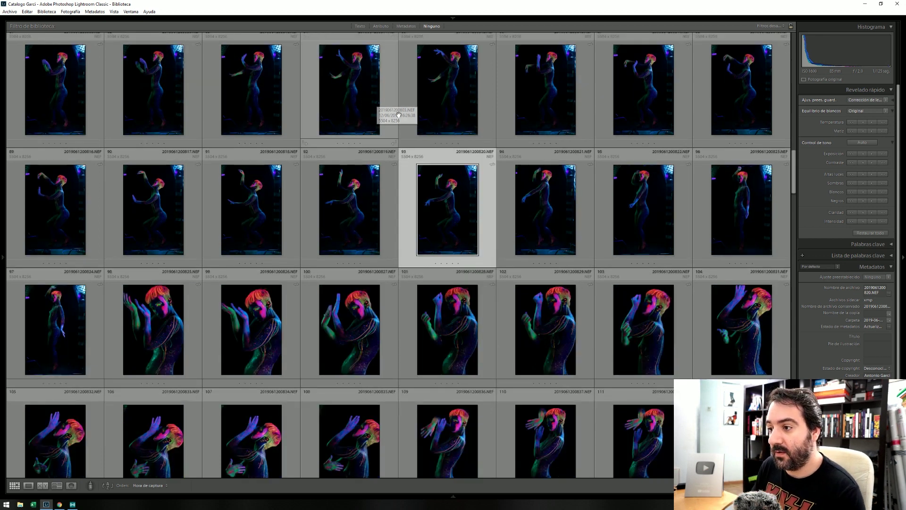
{"action": "key", "text": "e"}
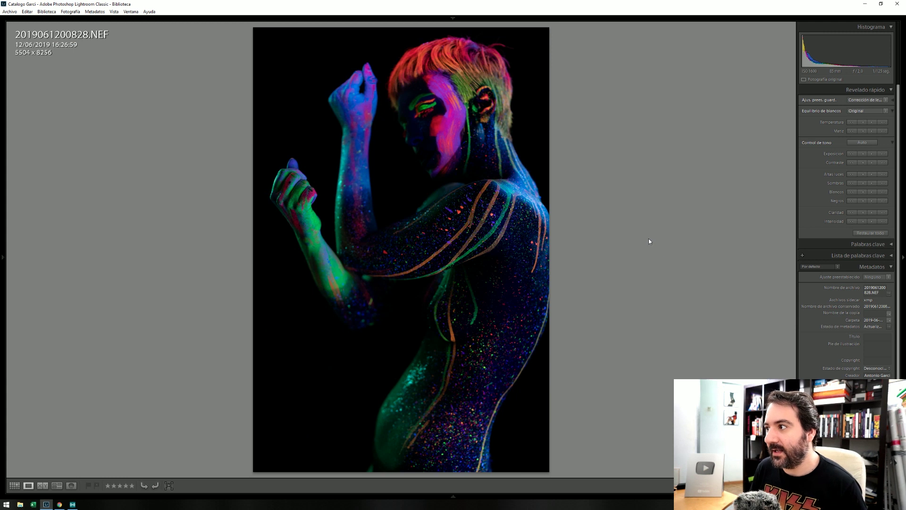
{"action": "key", "text": "i"}
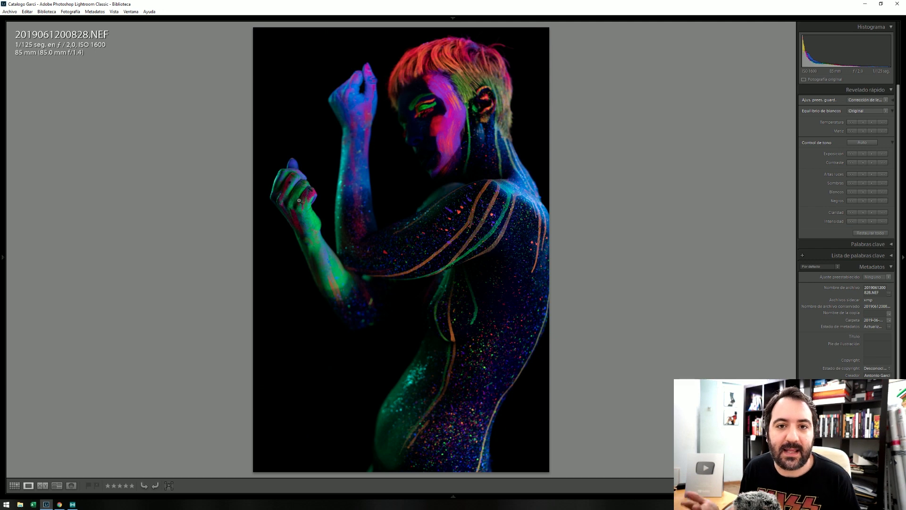
{"action": "left_click", "coordinate": [472, 257]}
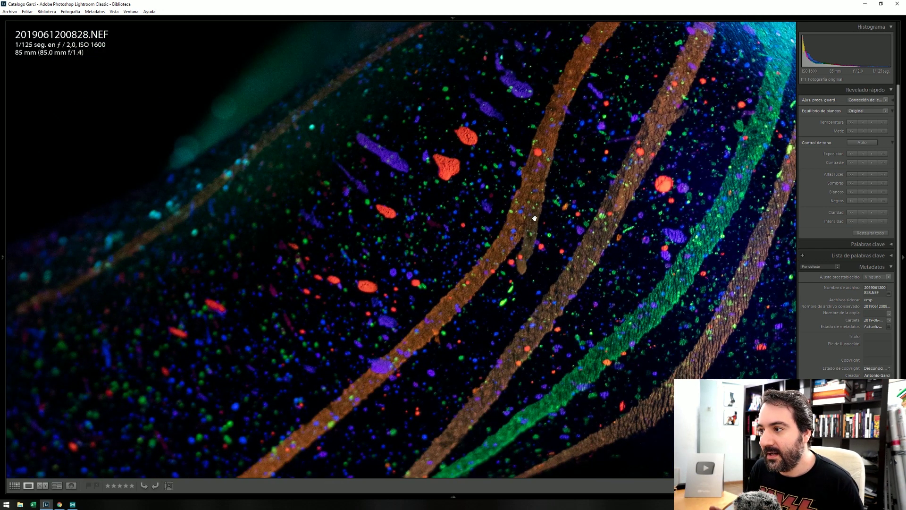
{"action": "left_click_drag", "start_coordinate": [664, 223], "coordinate": [567, 212]}
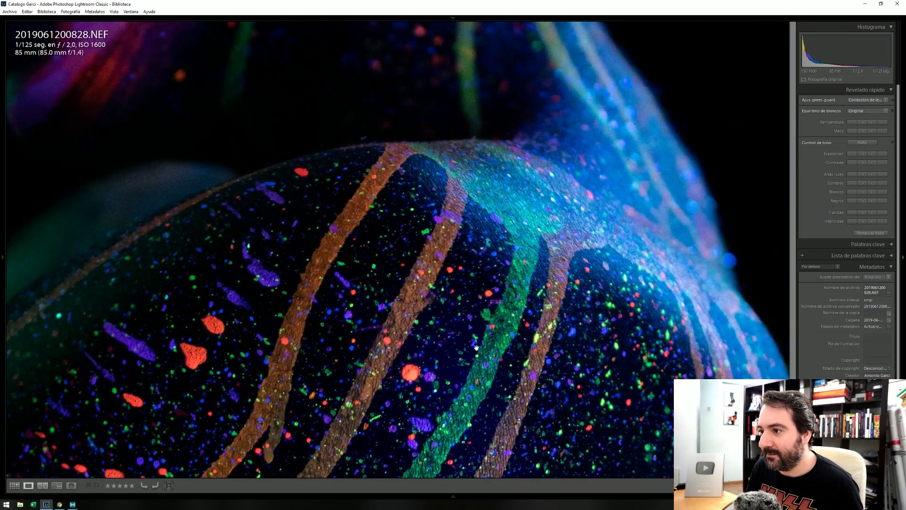
{"action": "left_click_drag", "start_coordinate": [476, 348], "coordinate": [500, 231]}
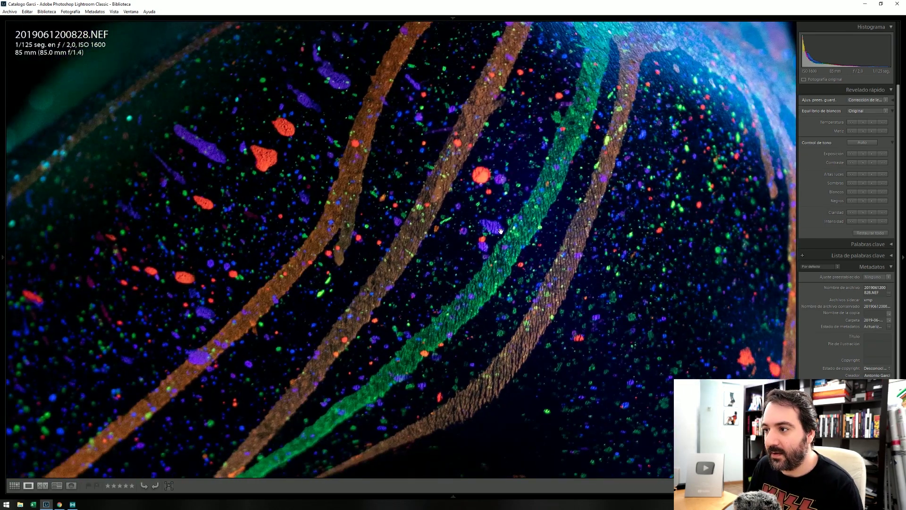
{"action": "left_click", "coordinate": [492, 228]}
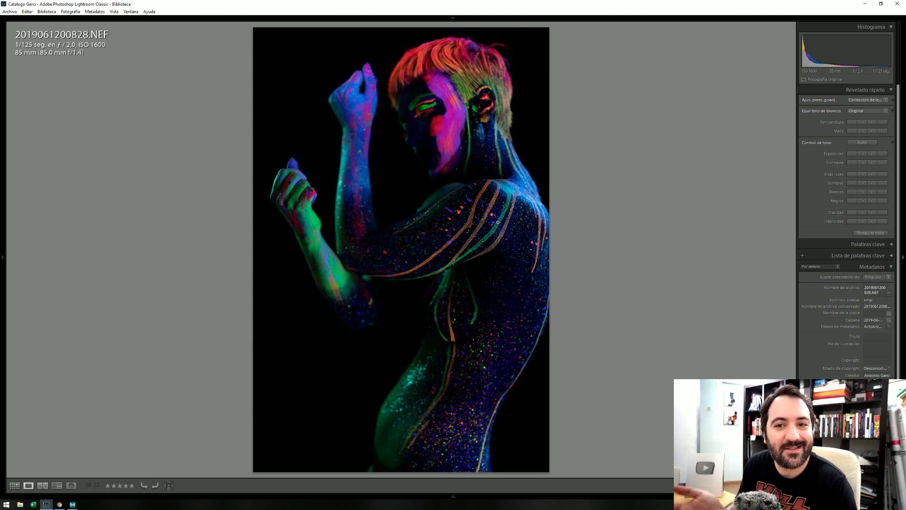
Step: Preview thumbnail 123, then open the back-view portrait 2019061200859.NEF in Loupe
{"action": "key", "text": "g"}
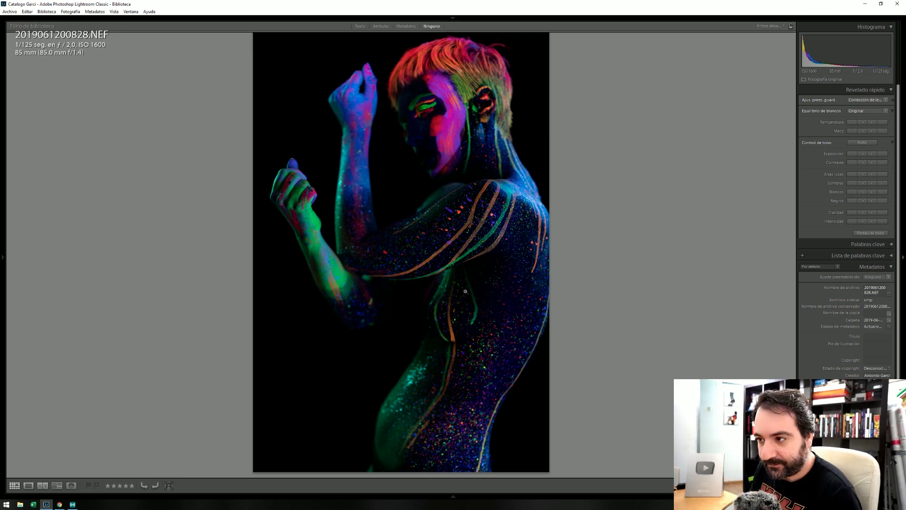
{"action": "scroll", "coordinate": [461, 295], "scroll_direction": "down", "scroll_amount": 3}
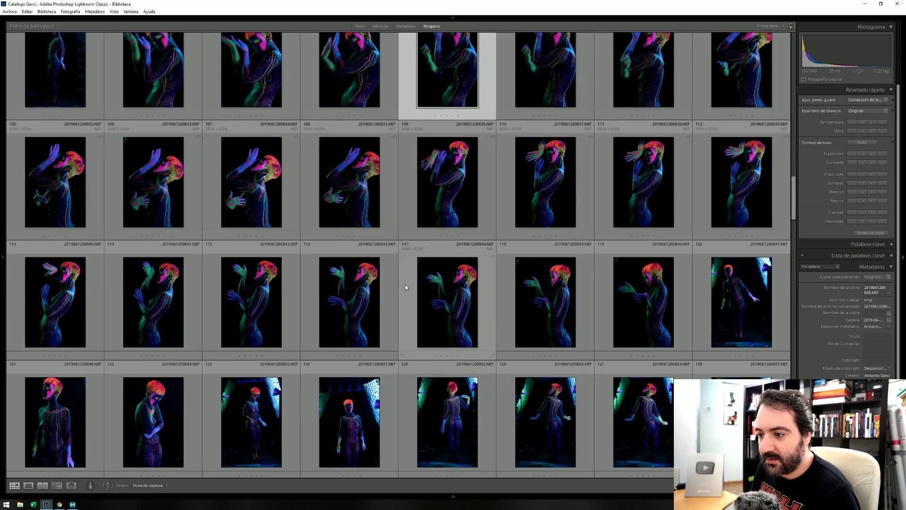
{"action": "scroll", "coordinate": [405, 287], "scroll_direction": "down", "scroll_amount": 2}
{"action": "scroll", "coordinate": [305, 308], "scroll_direction": "down", "scroll_amount": 2}
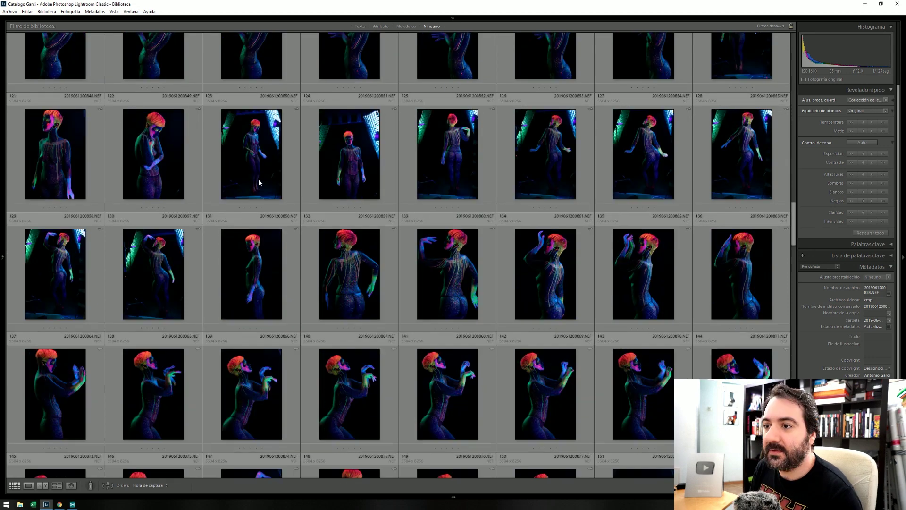
{"action": "double_click", "coordinate": [244, 142]}
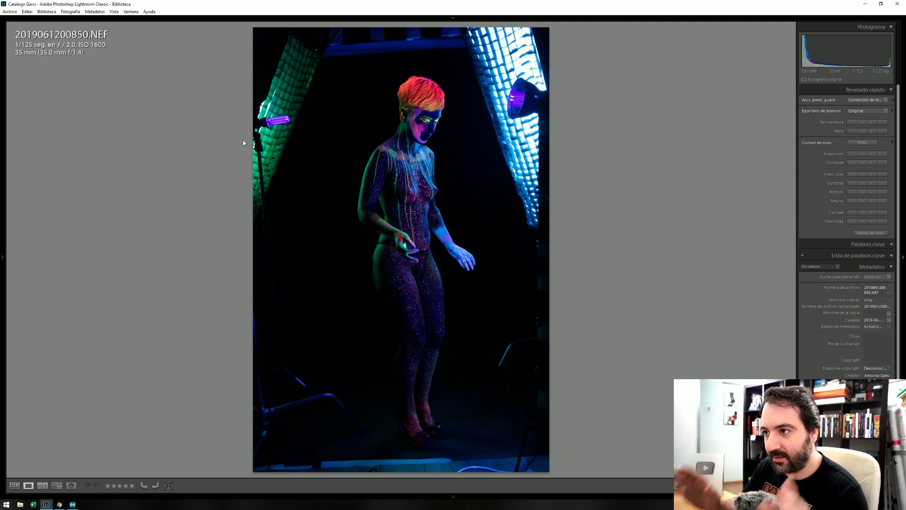
{"action": "key", "text": "g"}
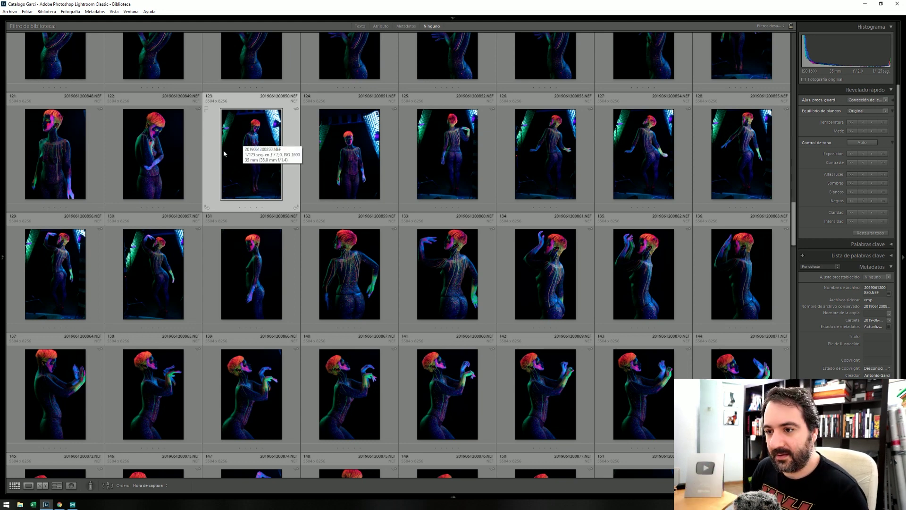
{"action": "double_click", "coordinate": [349, 274]}
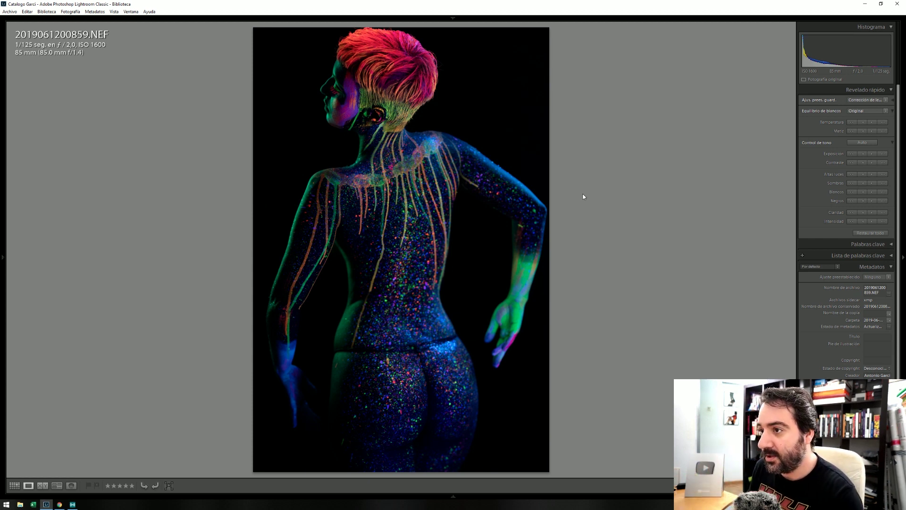
Step: Crop 2019061200859.NEF in Develop to a 1 x 1 square around the head and torso
{"action": "key", "text": "d"}
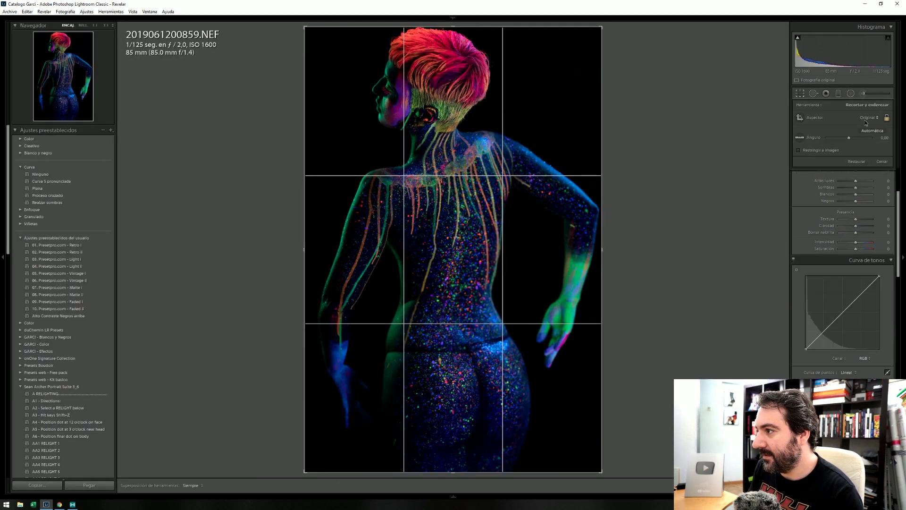
{"action": "left_click", "coordinate": [867, 118]}
{"action": "left_click", "coordinate": [845, 151]}
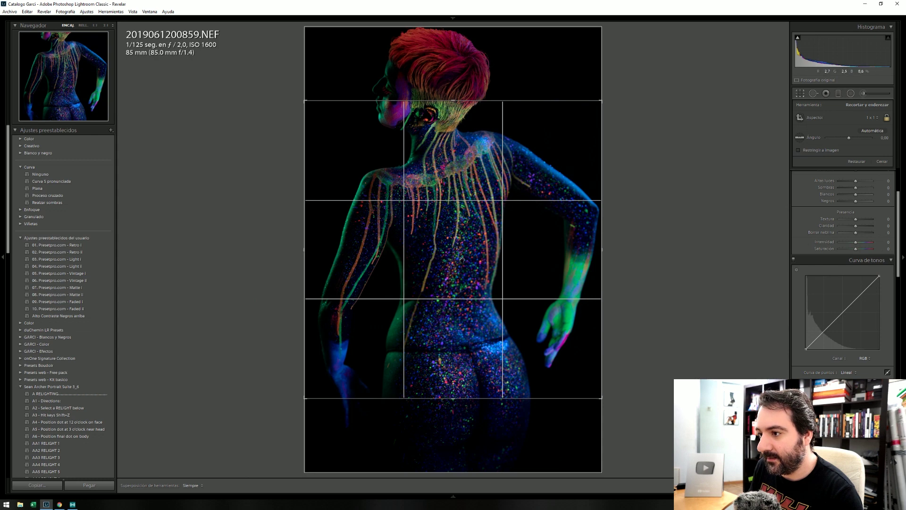
{"action": "left_click_drag", "start_coordinate": [450, 398], "coordinate": [453, 331]}
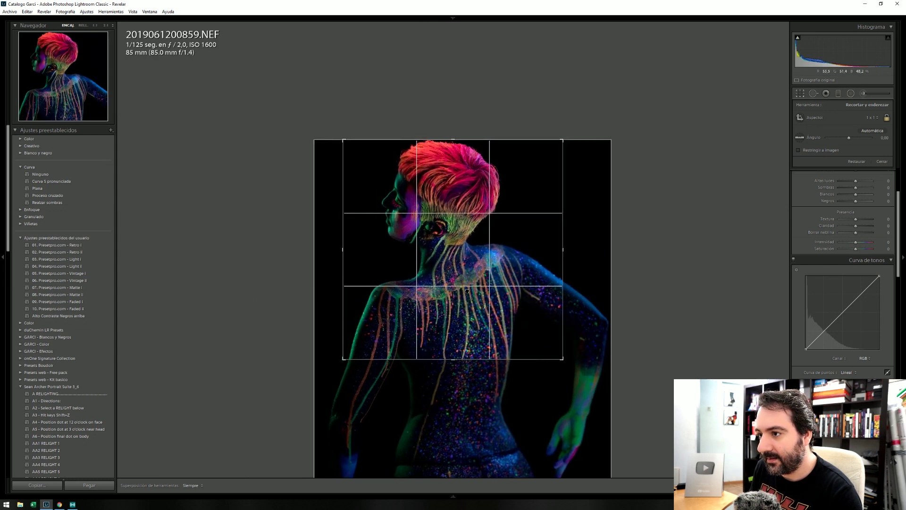
{"action": "key", "text": "Return"}
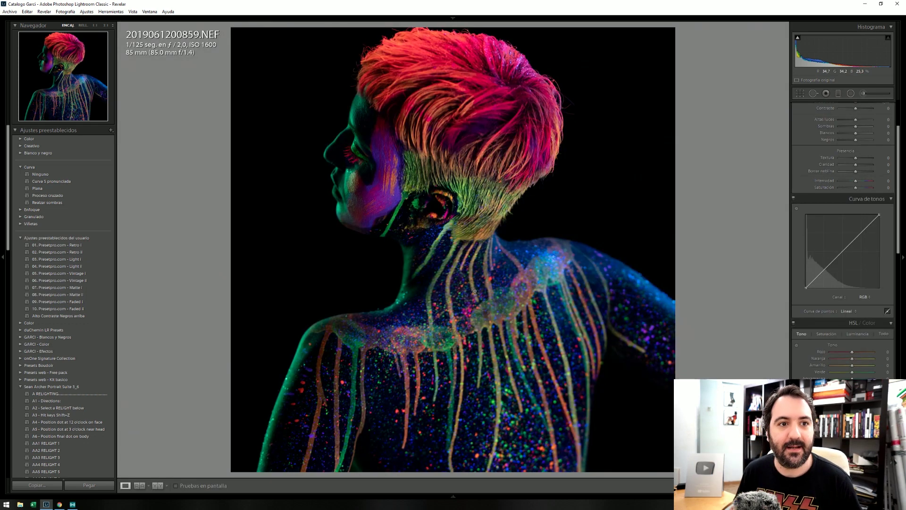
Step: Raise Texture to +24 and adjust Contrast, checking the back and face at 1:1
{"action": "left_click", "coordinate": [859, 157]}
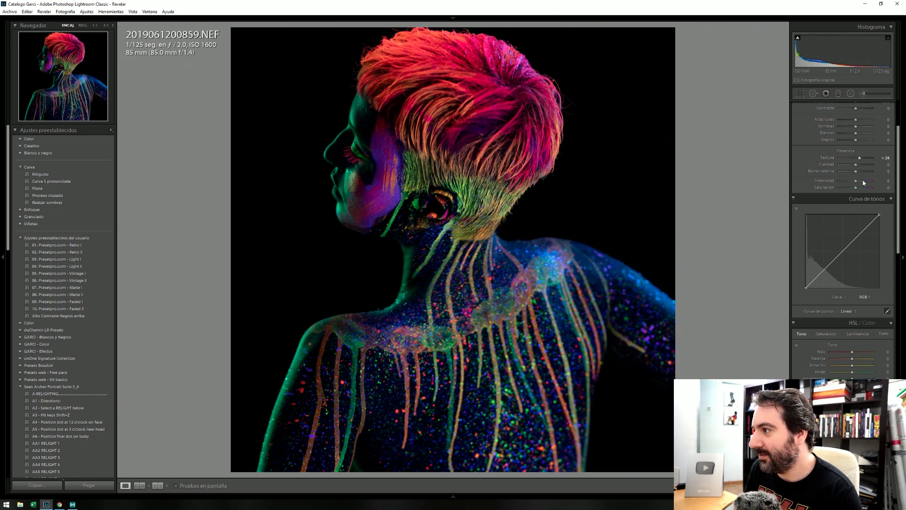
{"action": "scroll", "coordinate": [863, 182], "scroll_direction": "up", "scroll_amount": 3}
{"action": "left_click_drag", "start_coordinate": [855, 184], "coordinate": [859, 195]}
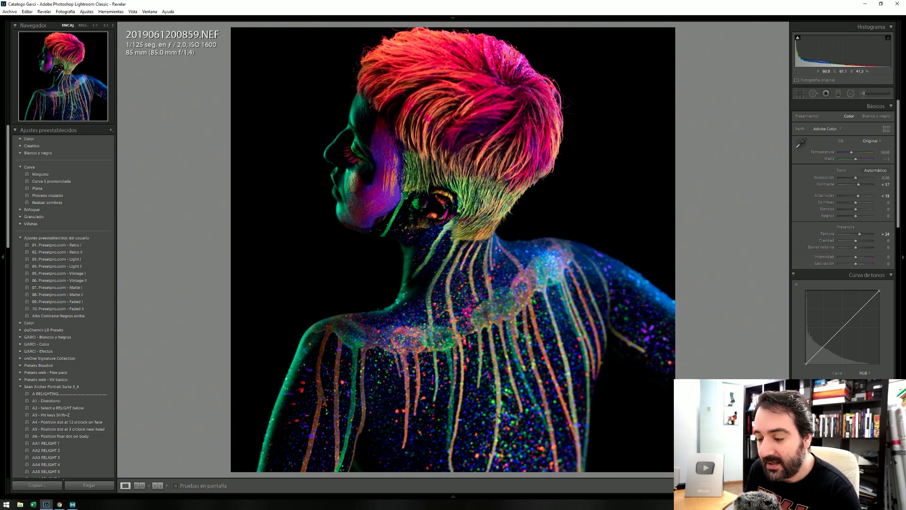
{"action": "left_click", "coordinate": [494, 384]}
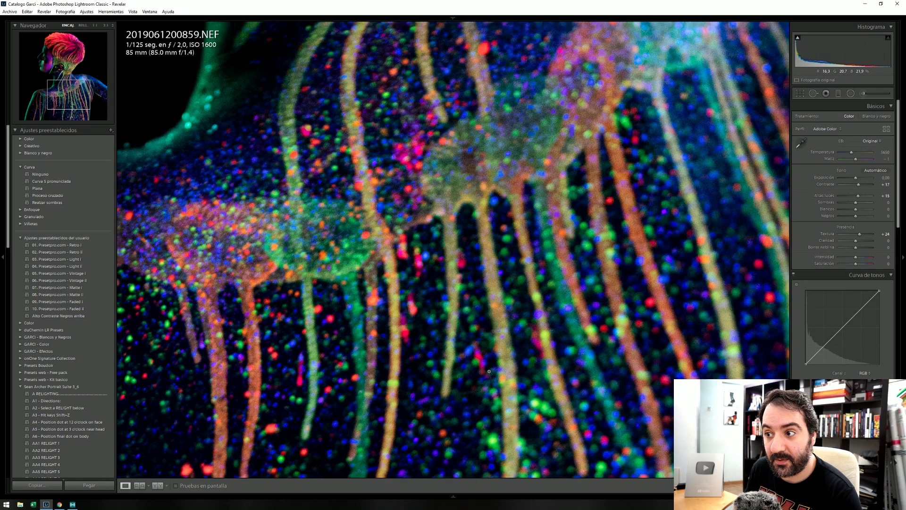
{"action": "left_click", "coordinate": [489, 371]}
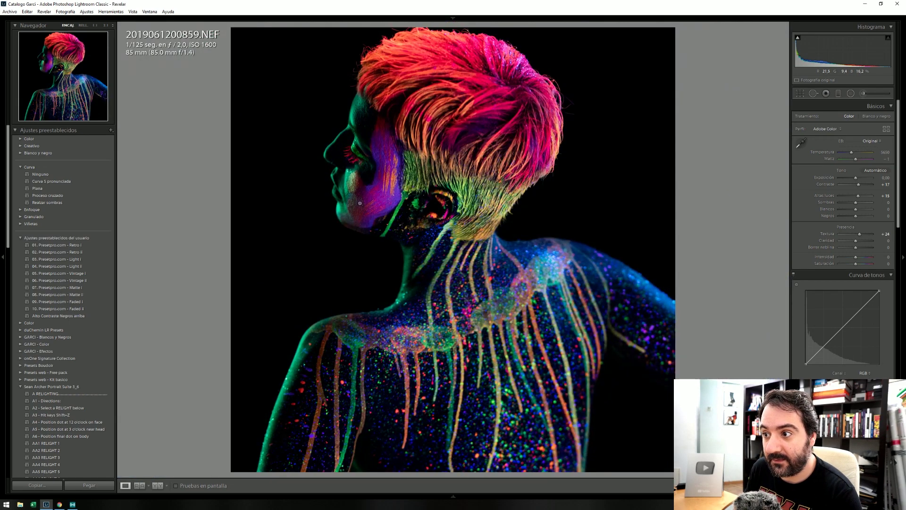
{"action": "left_click", "coordinate": [331, 149]}
{"action": "left_click_drag", "start_coordinate": [287, 108], "coordinate": [281, 140]}
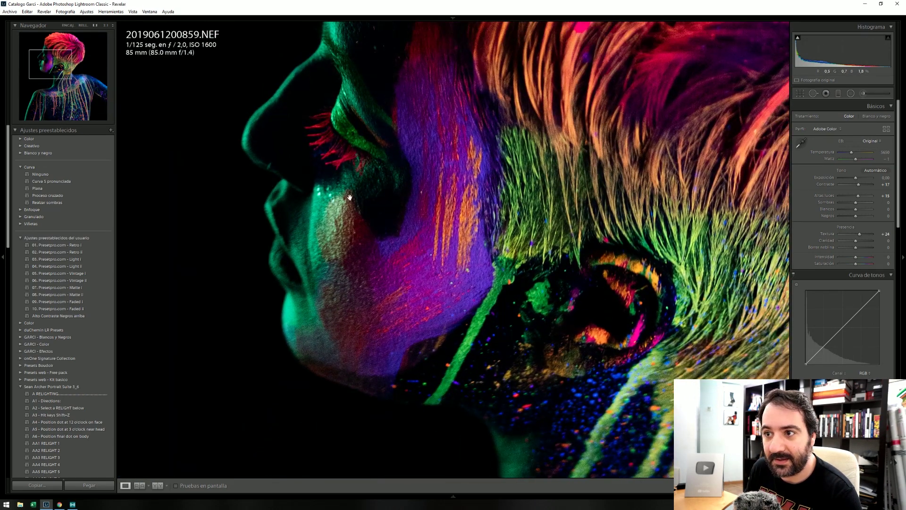
{"action": "left_click", "coordinate": [432, 203]}
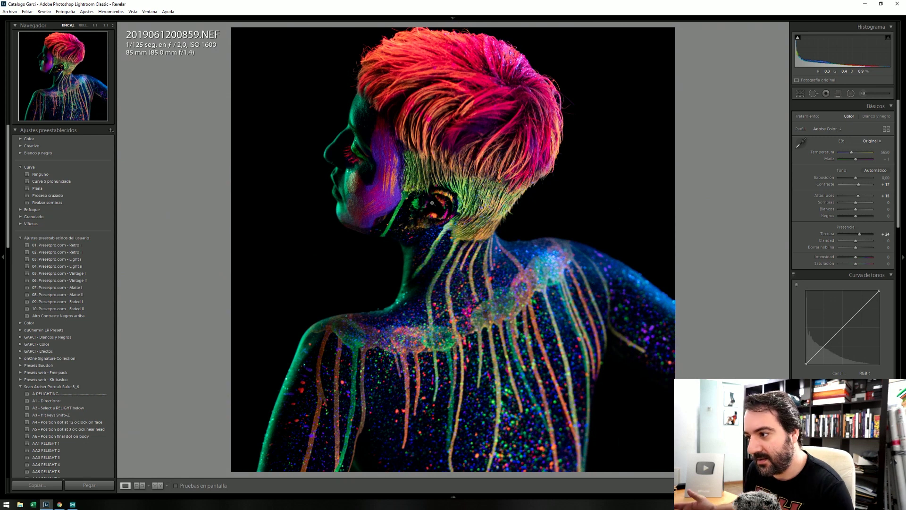
Step: Tighten the square crop around the model's head
{"action": "key", "text": "r"}
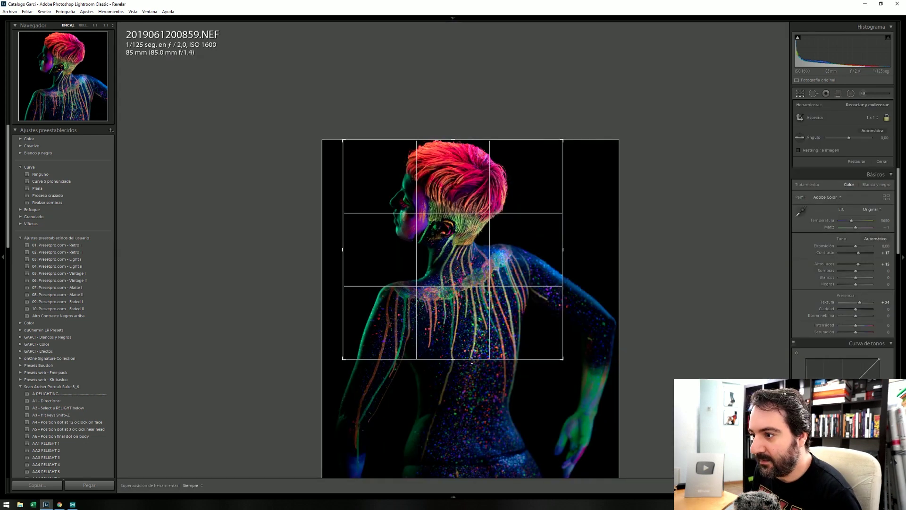
{"action": "left_click_drag", "start_coordinate": [457, 360], "coordinate": [456, 282]}
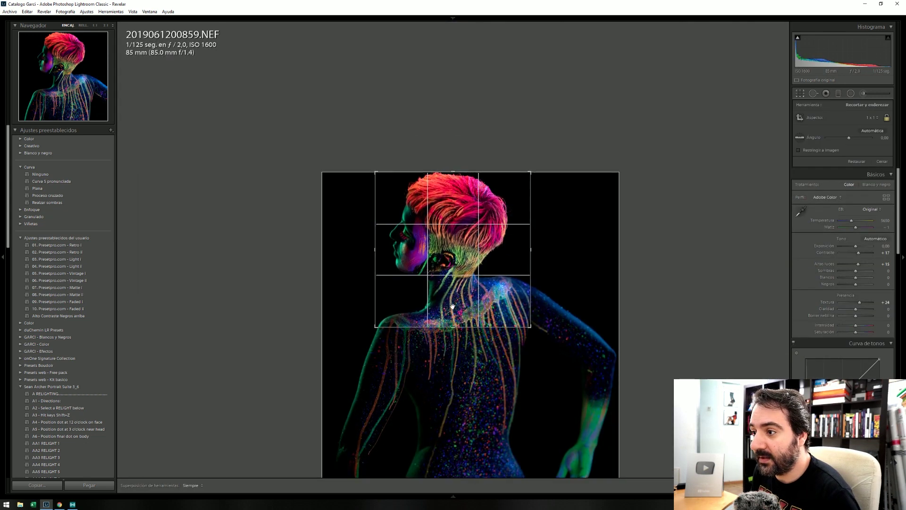
{"action": "key", "text": "Return"}
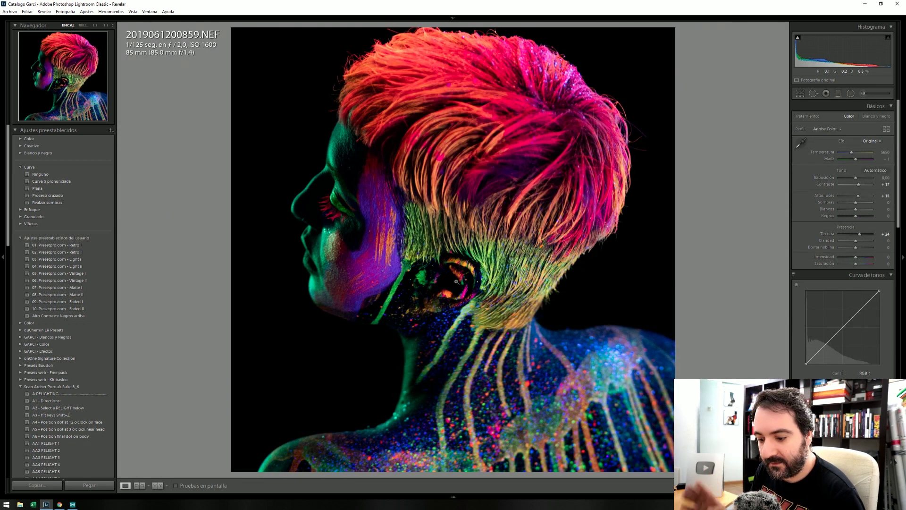
Step: Rate the current portrait five stars, then open 2019061200891.NEF further down the grid in Loupe
{"action": "key", "text": "5"}
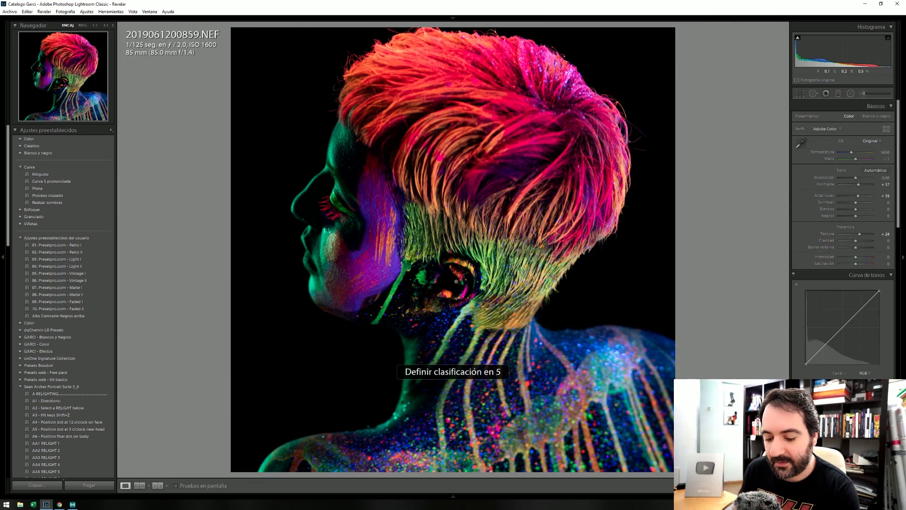
{"action": "key", "text": "g"}
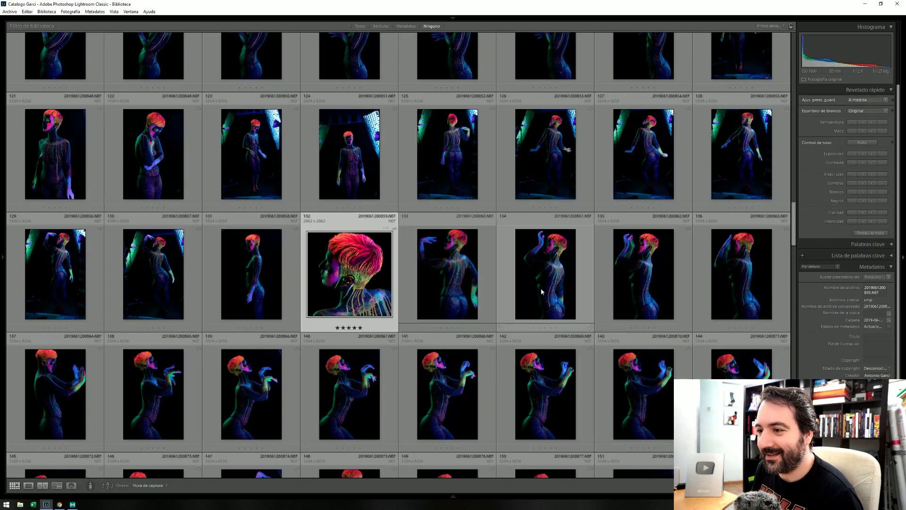
{"action": "scroll", "coordinate": [555, 287], "scroll_direction": "down", "scroll_amount": 2}
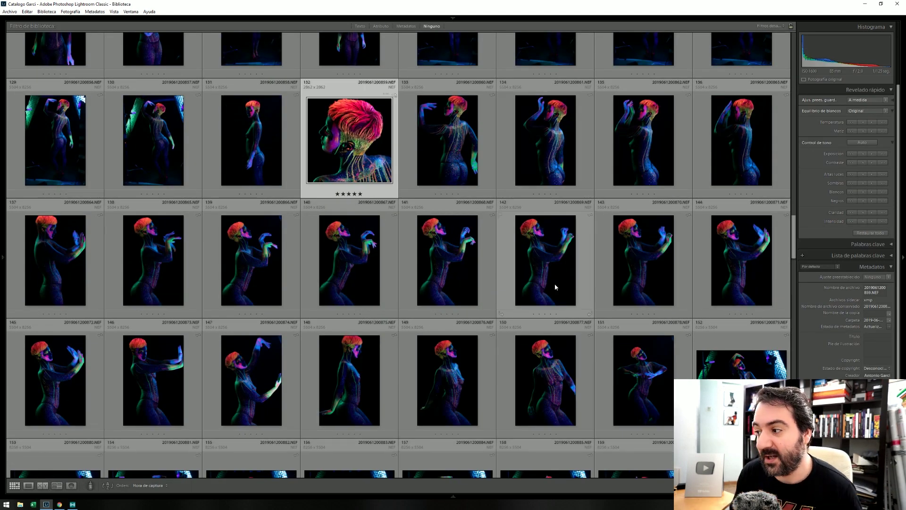
{"action": "scroll", "coordinate": [556, 287], "scroll_direction": "down", "scroll_amount": 2}
{"action": "scroll", "coordinate": [516, 288], "scroll_direction": "down", "scroll_amount": 2}
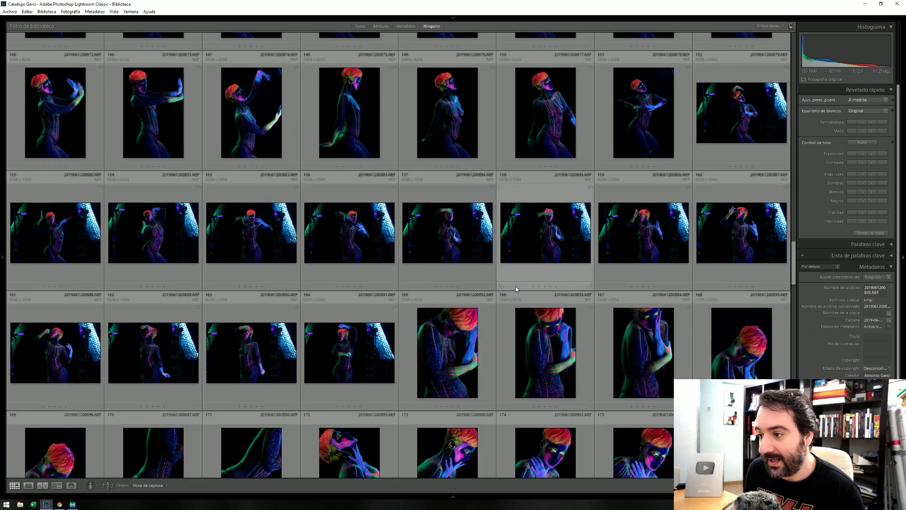
{"action": "double_click", "coordinate": [349, 343]}
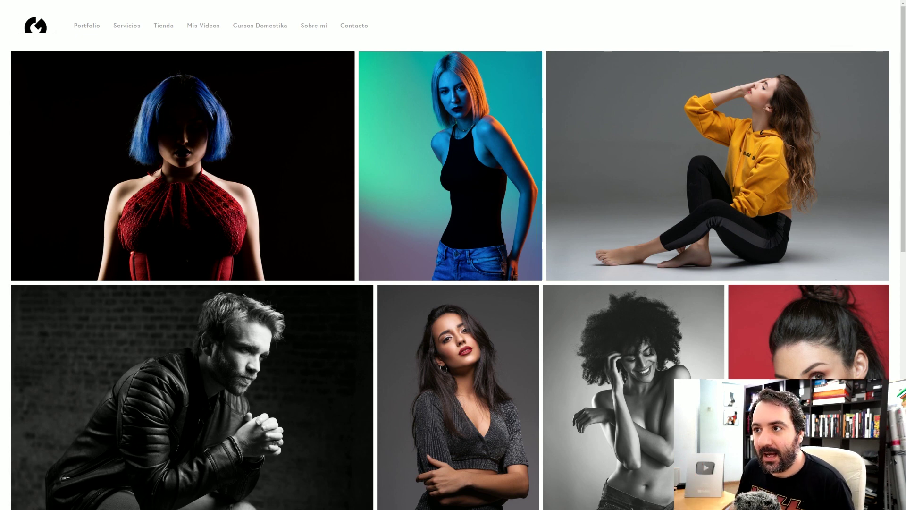
Step: View the portfolio full screen, then visit Workshops, the Tienda shop and the Book Profesional product
{"action": "key", "text": "F11"}
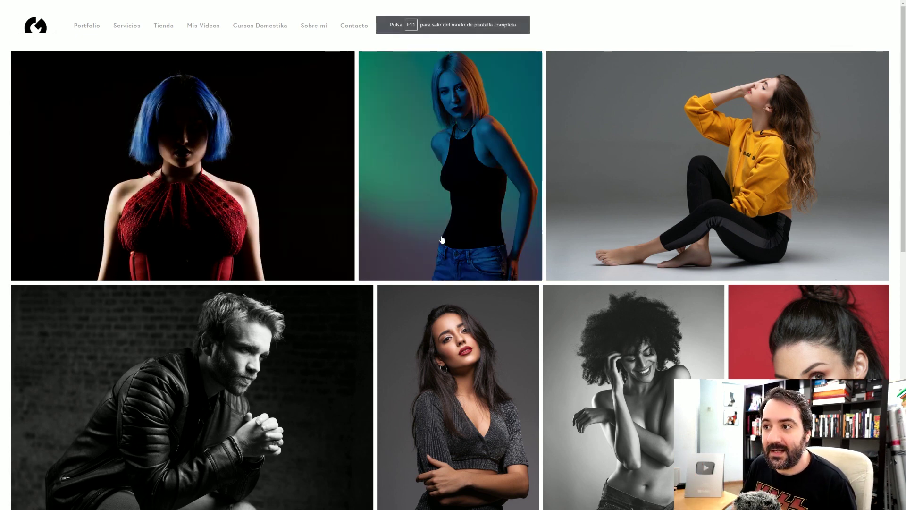
{"action": "scroll", "coordinate": [490, 277], "scroll_direction": "down", "scroll_amount": 2}
{"action": "scroll", "coordinate": [491, 278], "scroll_direction": "down", "scroll_amount": 2}
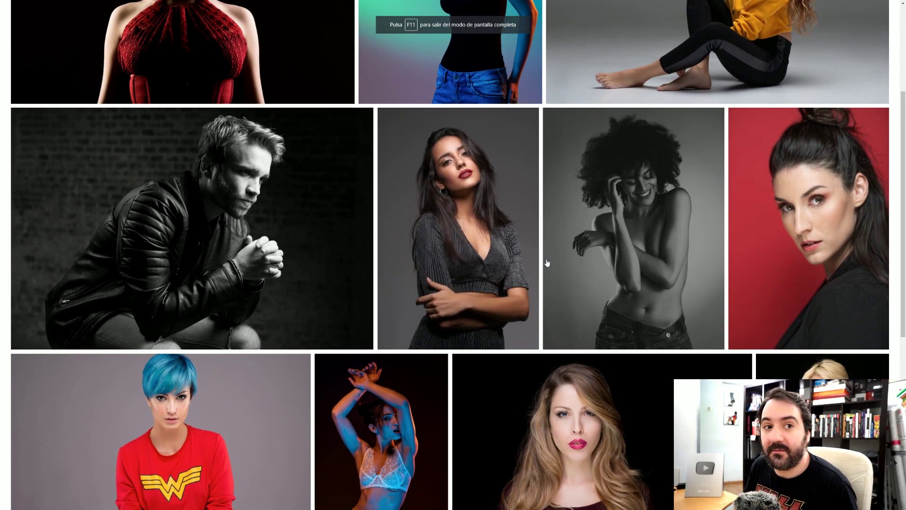
{"action": "scroll", "coordinate": [547, 262], "scroll_direction": "up", "scroll_amount": 4}
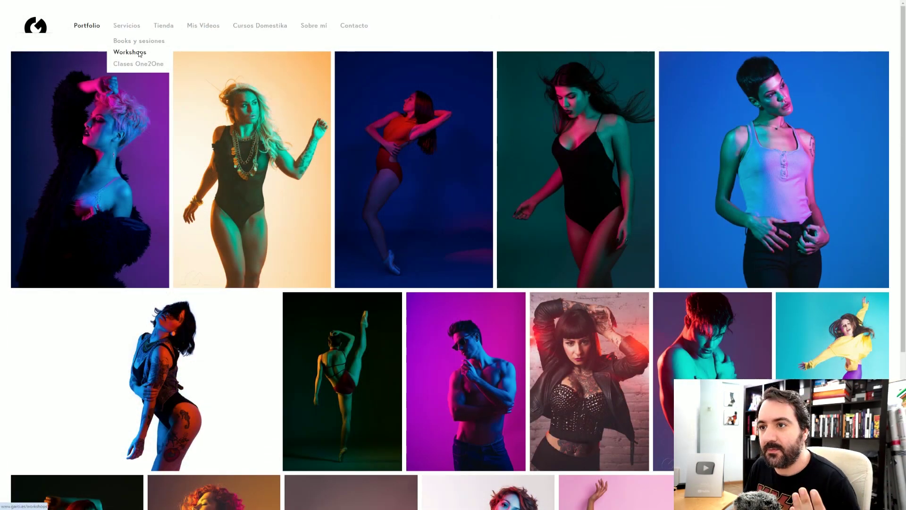
{"action": "left_click", "coordinate": [139, 53]}
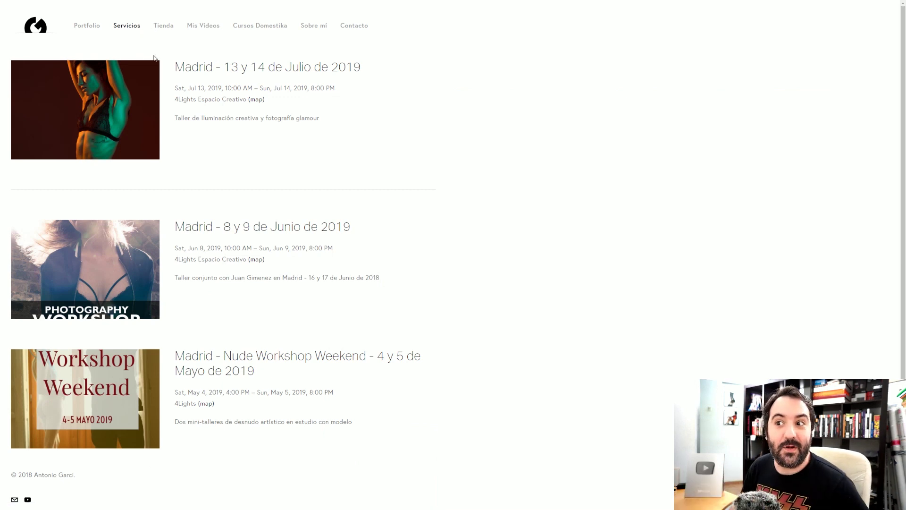
{"action": "left_click", "coordinate": [166, 35]}
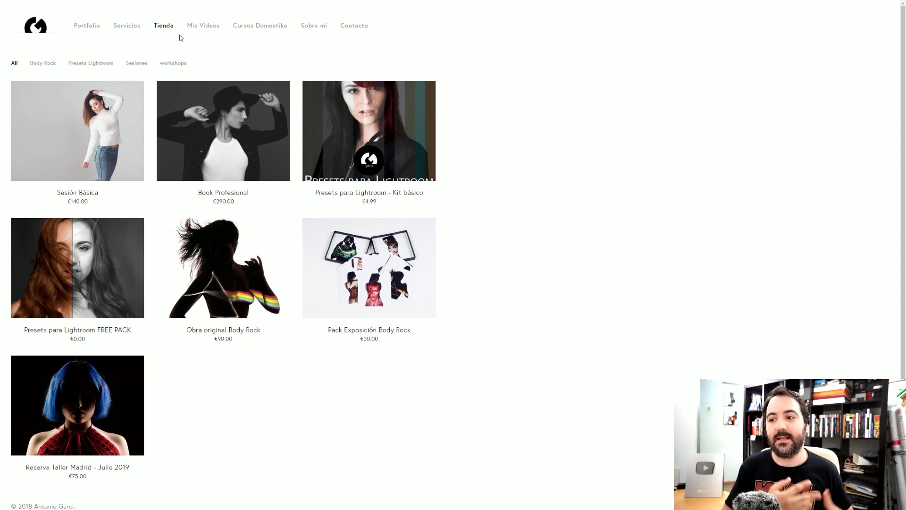
{"action": "left_click", "coordinate": [183, 158]}
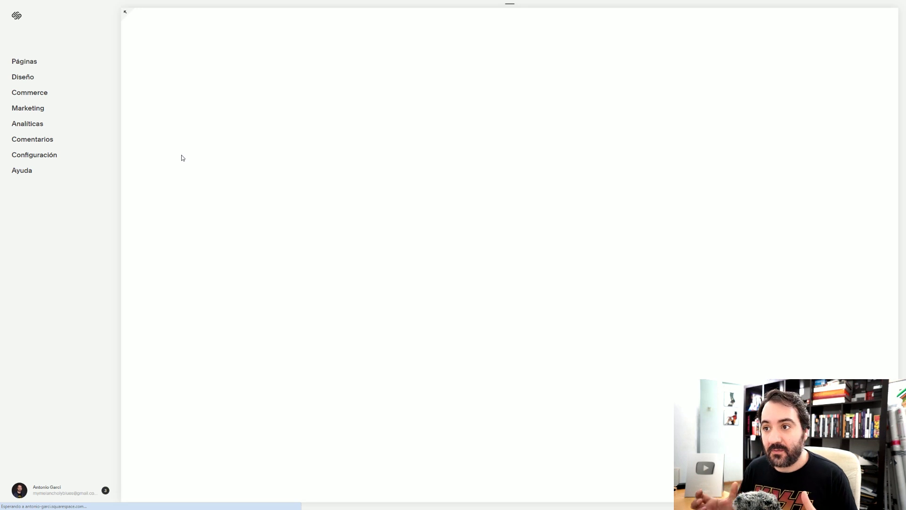
{"action": "left_click", "coordinate": [26, 62]}
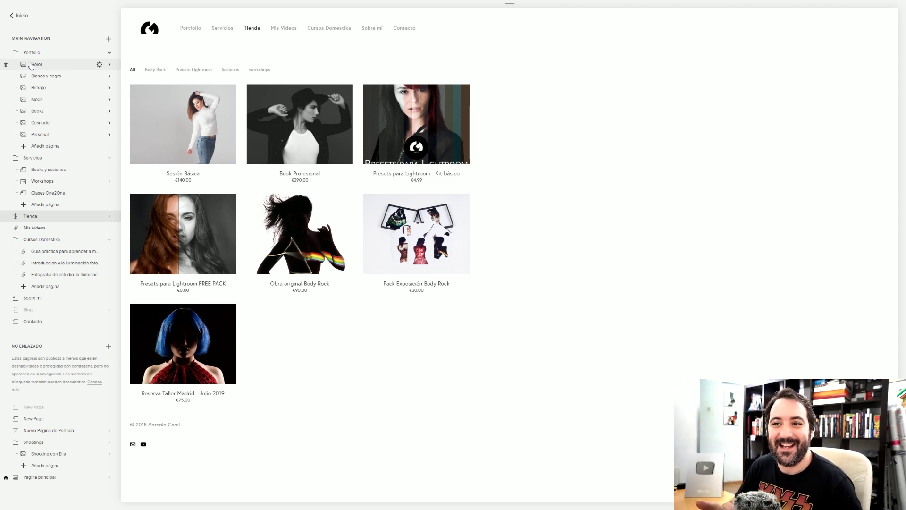
{"action": "left_click", "coordinate": [19, 15]}
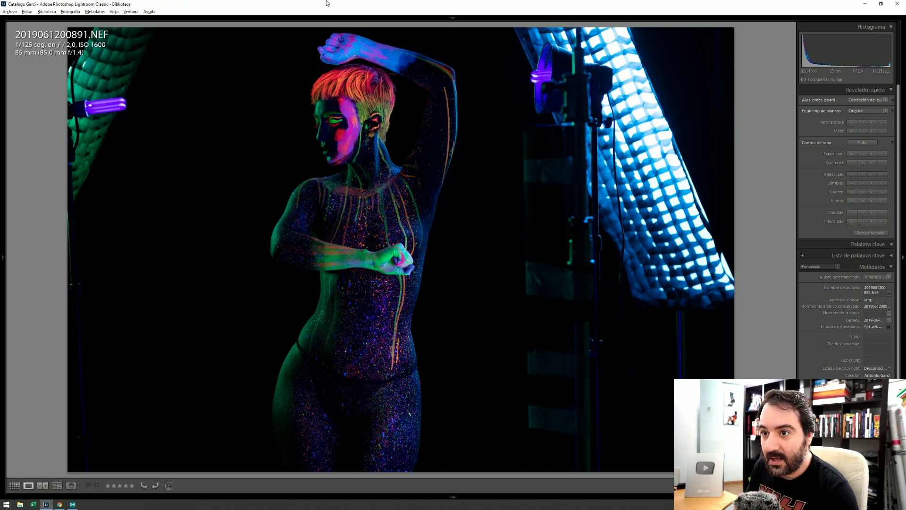
Step: Show the library filter bar, return to Grid view and scroll down the shoot
{"action": "key", "text": "backslash"}
{"action": "key", "text": "g"}
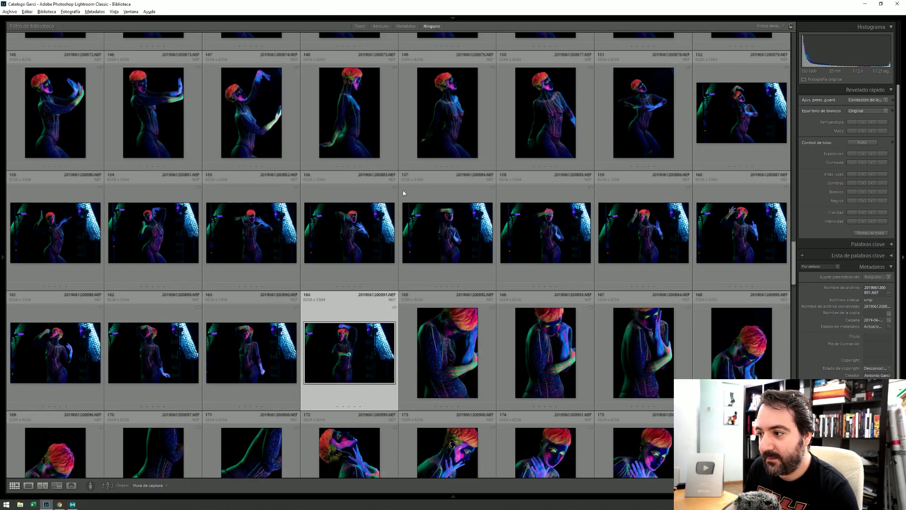
{"action": "scroll", "coordinate": [402, 213], "scroll_direction": "down", "scroll_amount": 2}
{"action": "scroll", "coordinate": [415, 212], "scroll_direction": "down", "scroll_amount": 2}
{"action": "scroll", "coordinate": [420, 212], "scroll_direction": "down", "scroll_amount": 2}
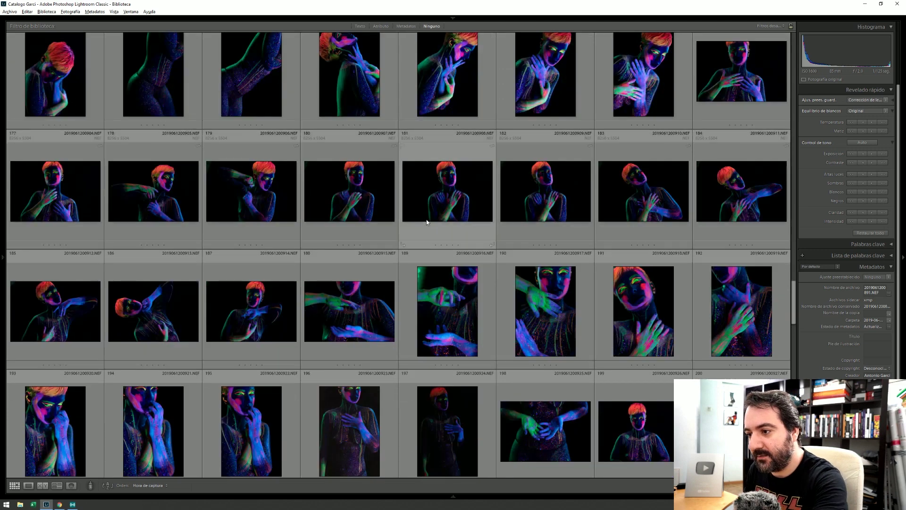
{"action": "scroll", "coordinate": [425, 213], "scroll_direction": "down", "scroll_amount": 3}
{"action": "scroll", "coordinate": [429, 215], "scroll_direction": "down", "scroll_amount": 2}
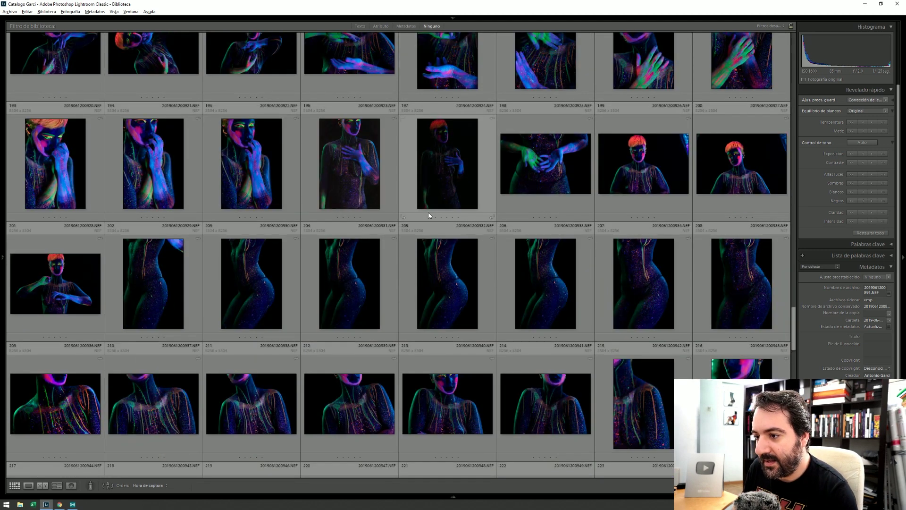
Step: Inspect 2019061200931.NEF's paint speckles on the hip at 1:1, then return to the Grid
{"action": "double_click", "coordinate": [354, 250]}
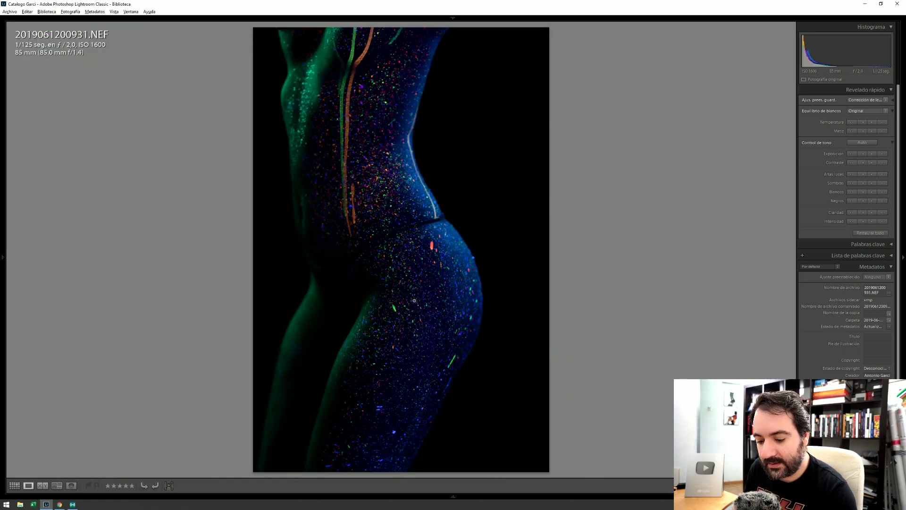
{"action": "left_click", "coordinate": [423, 261]}
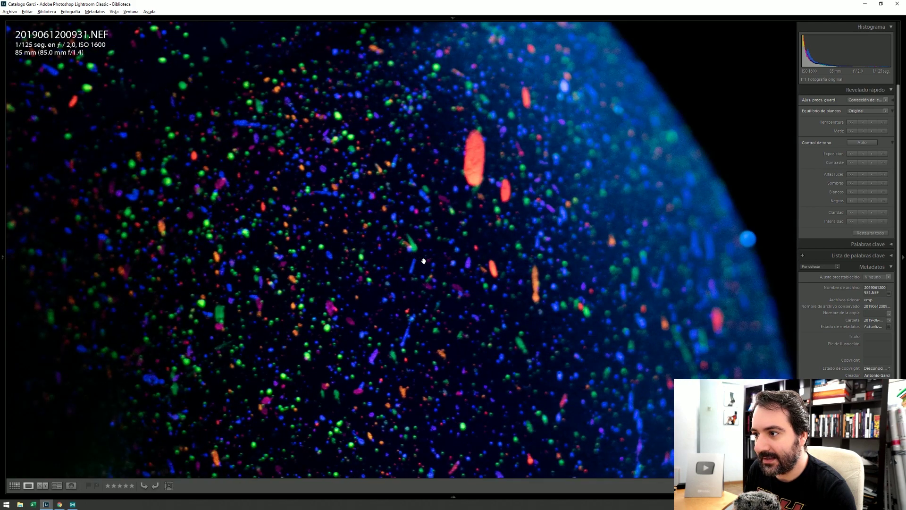
{"action": "left_click_drag", "start_coordinate": [231, 159], "coordinate": [380, 149]}
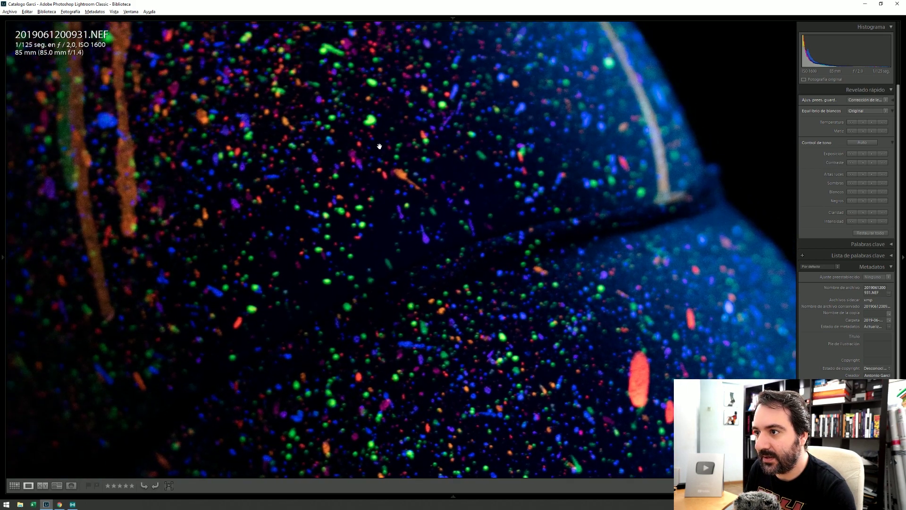
{"action": "key", "text": "g"}
Step: View 2019061200947.NEF zoomed in, then go back to the Grid
{"action": "scroll", "coordinate": [440, 278], "scroll_direction": "down", "scroll_amount": 5}
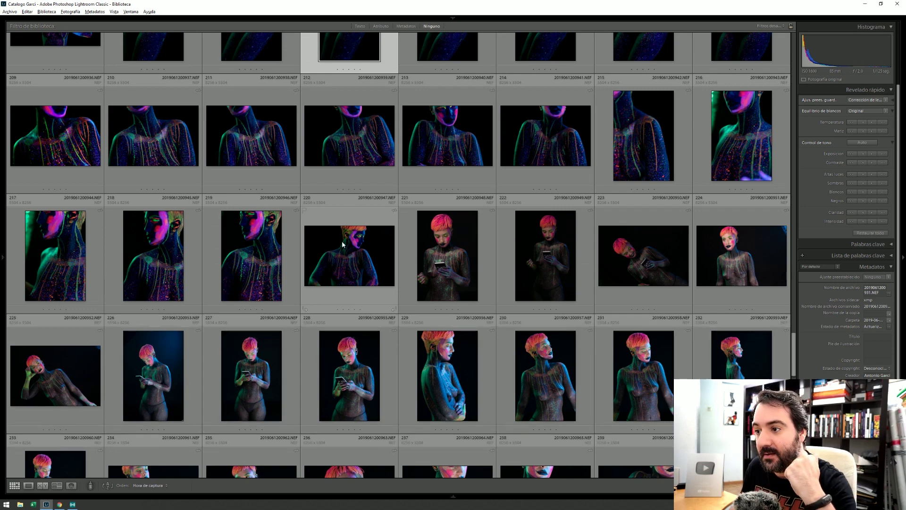
{"action": "mouse_move", "coordinate": [349, 256]}
{"action": "key", "text": "z"}
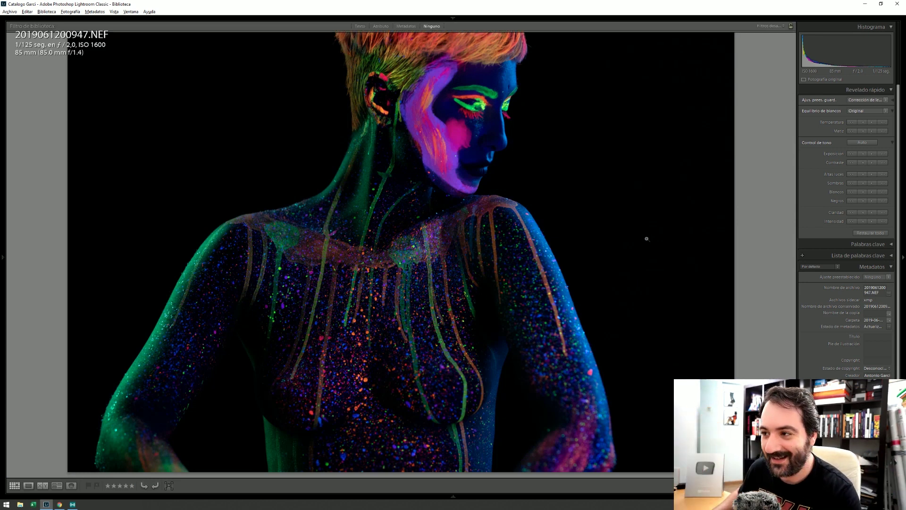
{"action": "key", "text": "g"}
{"action": "scroll", "coordinate": [628, 233], "scroll_direction": "down", "scroll_amount": 3}
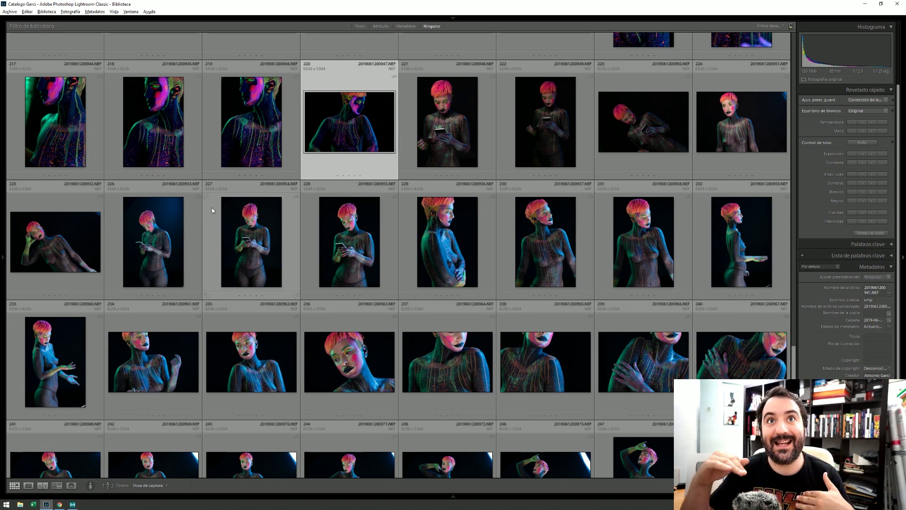
{"action": "scroll", "coordinate": [212, 210], "scroll_direction": "down", "scroll_amount": 6}
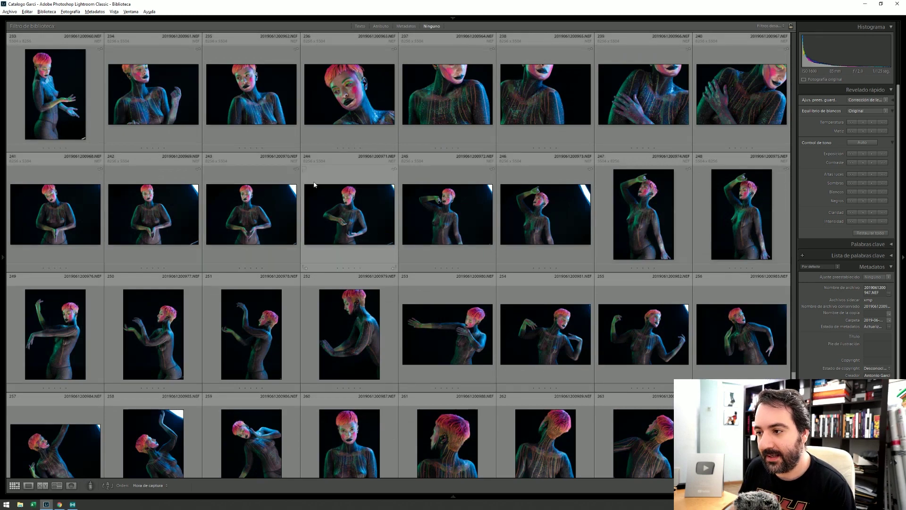
{"action": "scroll", "coordinate": [491, 206], "scroll_direction": "down", "scroll_amount": 10}
{"action": "scroll", "coordinate": [491, 203], "scroll_direction": "down", "scroll_amount": 5}
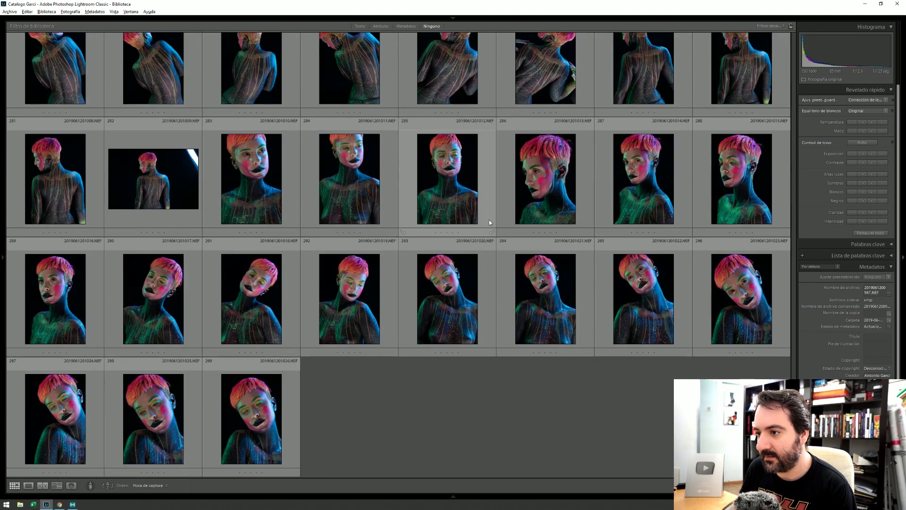
{"action": "scroll", "coordinate": [489, 220], "scroll_direction": "up", "scroll_amount": 10}
{"action": "scroll", "coordinate": [489, 222], "scroll_direction": "up", "scroll_amount": 8}
{"action": "scroll", "coordinate": [488, 222], "scroll_direction": "down", "scroll_amount": 3}
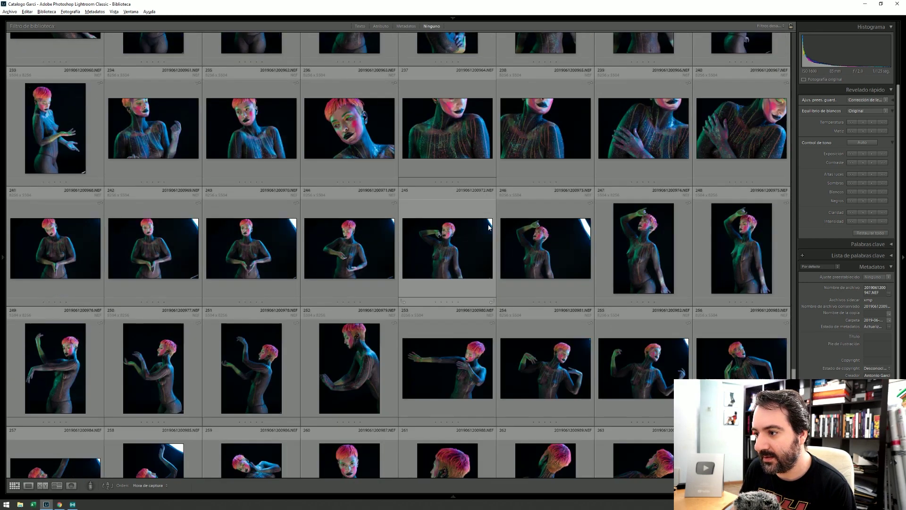
{"action": "double_click", "coordinate": [548, 241]}
{"action": "left_click", "coordinate": [615, 159]}
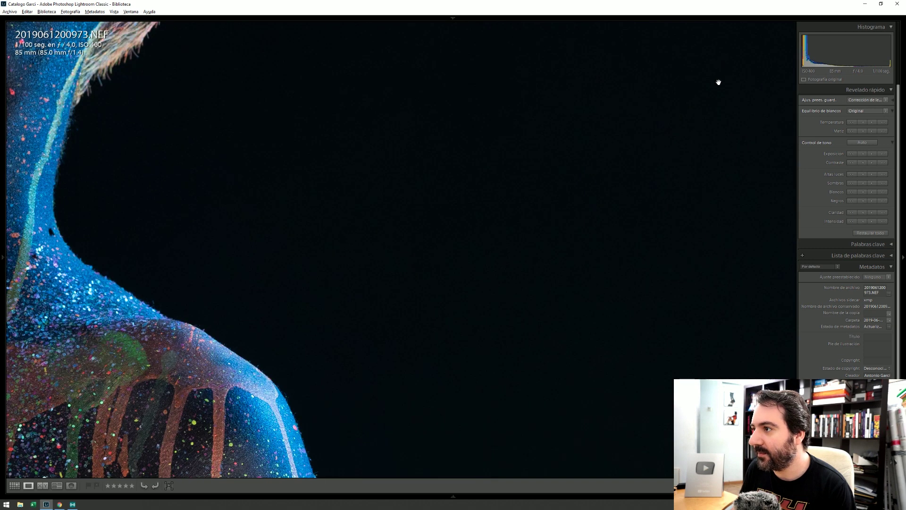
{"action": "left_click_drag", "start_coordinate": [529, 205], "coordinate": [420, 266]}
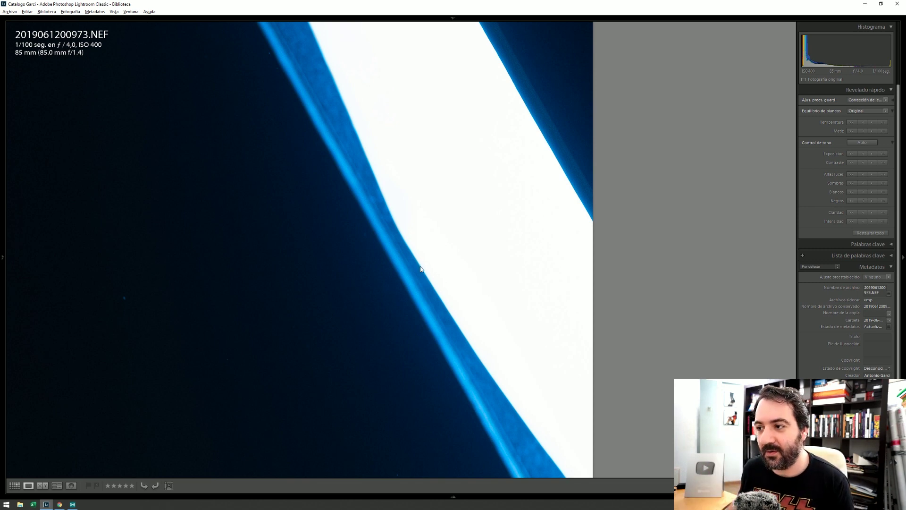
{"action": "left_click", "coordinate": [420, 269]}
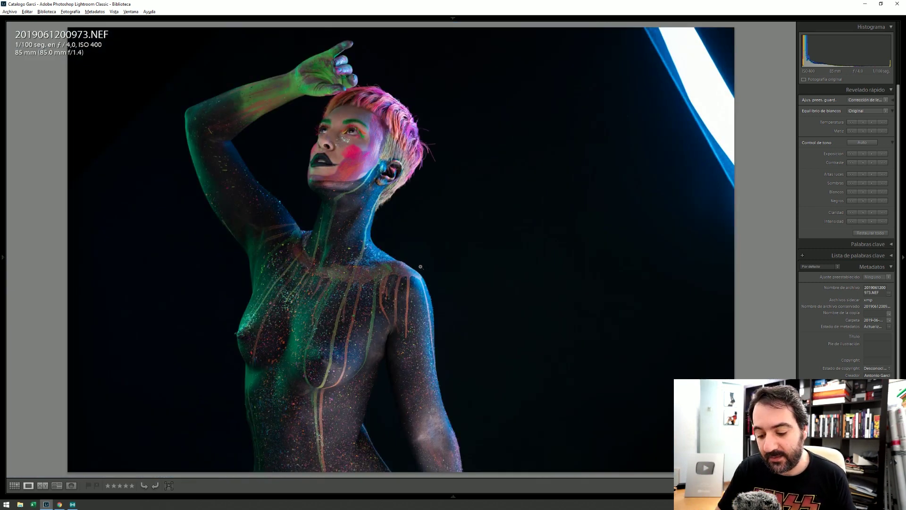
{"action": "key", "text": "g"}
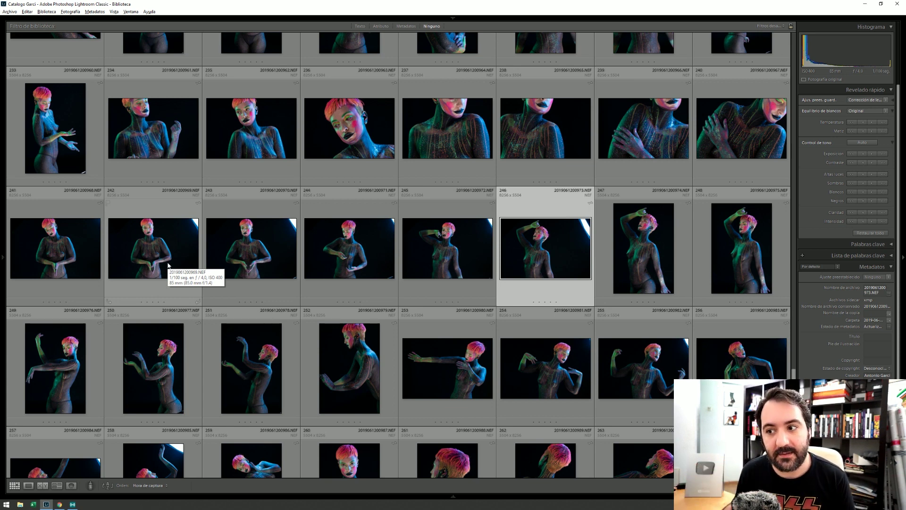
{"action": "double_click", "coordinate": [168, 265]}
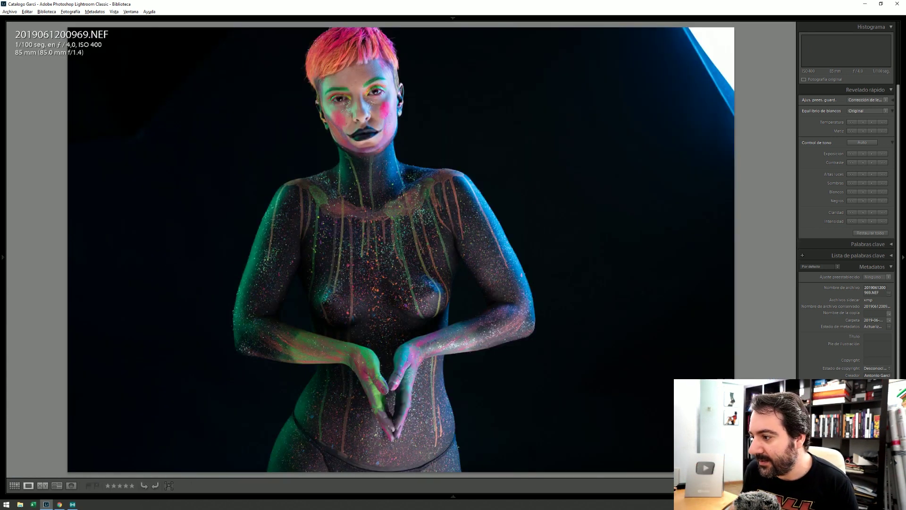
{"action": "left_click", "coordinate": [447, 265]}
{"action": "left_click_drag", "start_coordinate": [720, 385], "coordinate": [574, 256]}
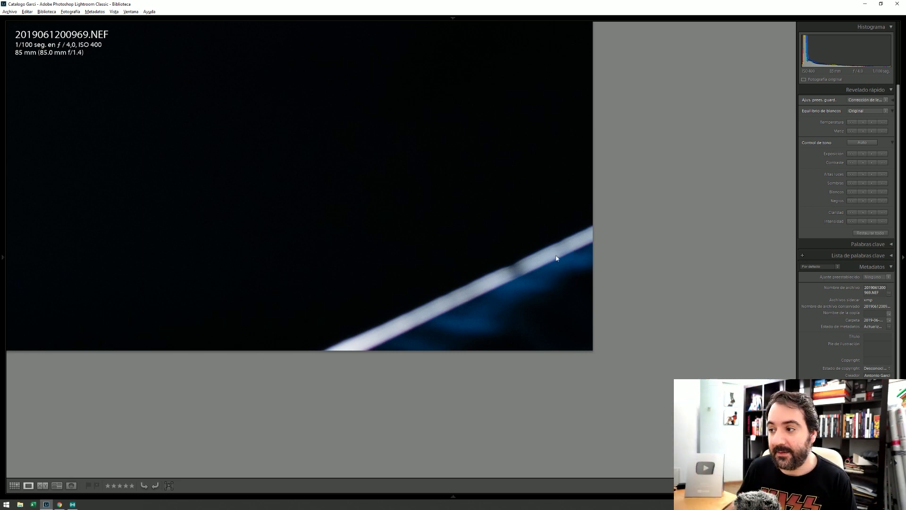
{"action": "left_click", "coordinate": [556, 257]}
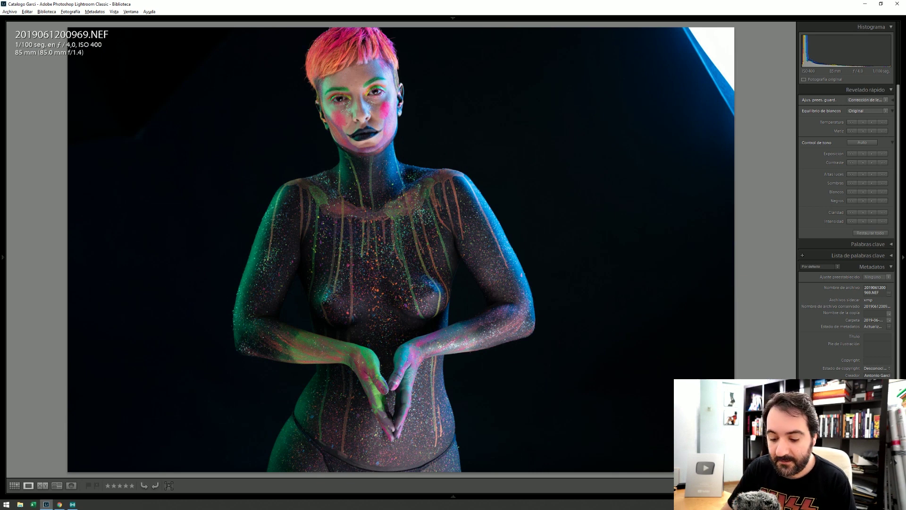
{"action": "key", "text": "g"}
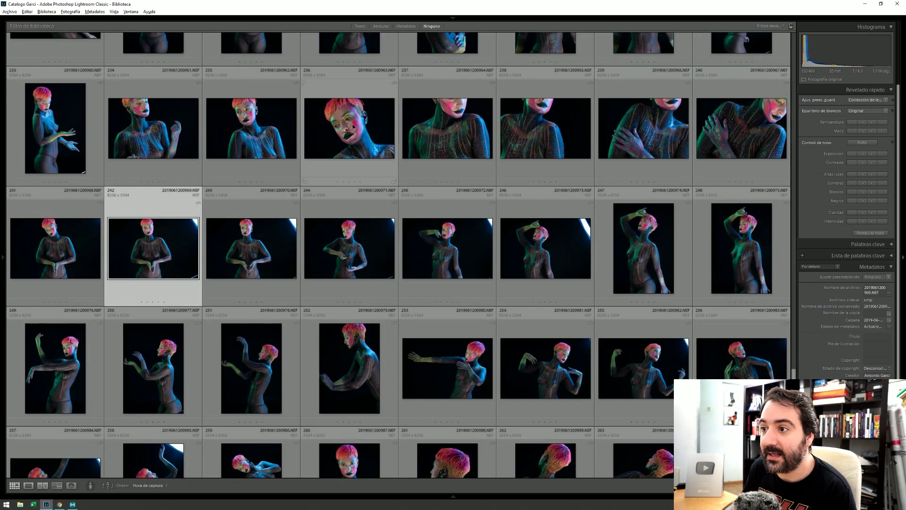
{"action": "double_click", "coordinate": [353, 124]}
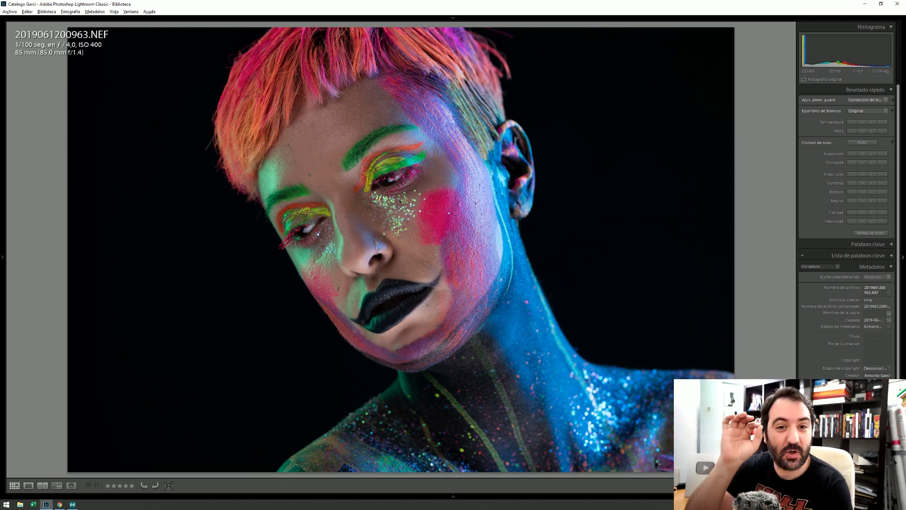
{"action": "key", "text": "g"}
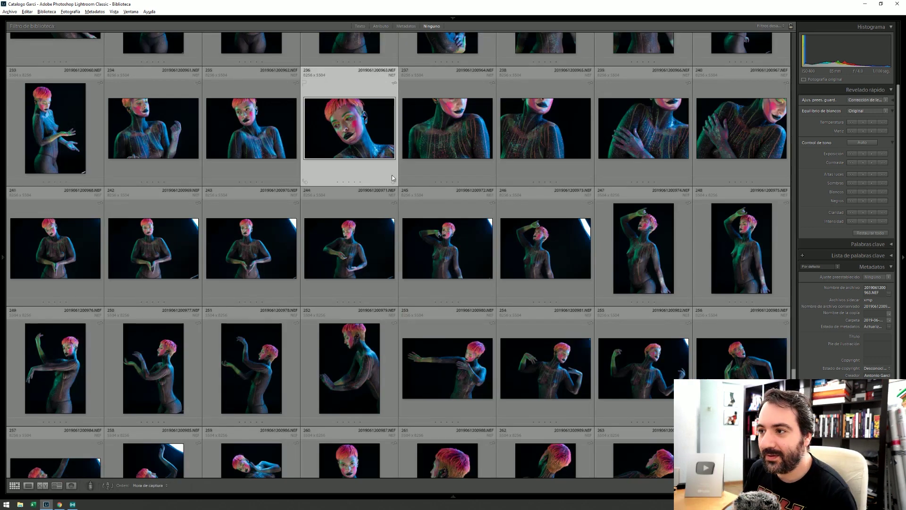
Step: Open the selected photo zoomed in Loupe view with Z
{"action": "key", "text": "z"}
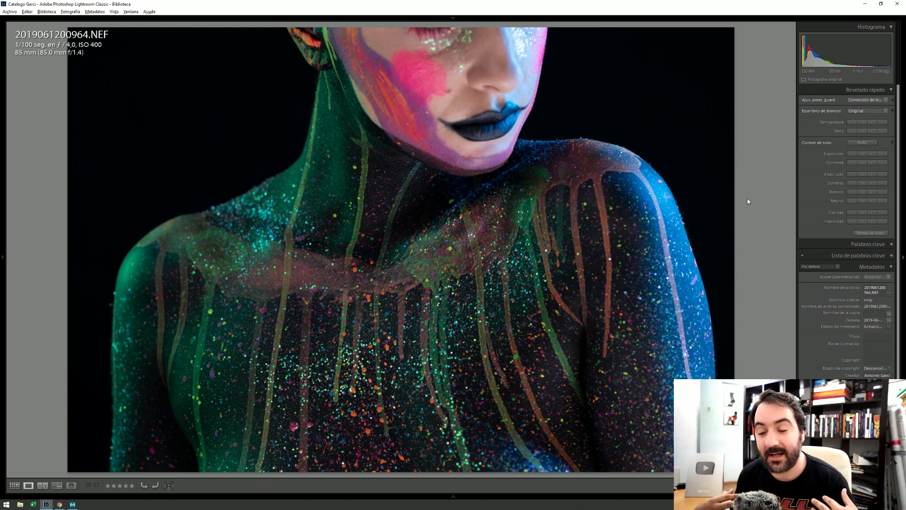
Step: Advance to 2019061200991.NEF and pan its 1:1 view over the blue shoulder, ear and hairline
{"action": "key", "text": "Right"}
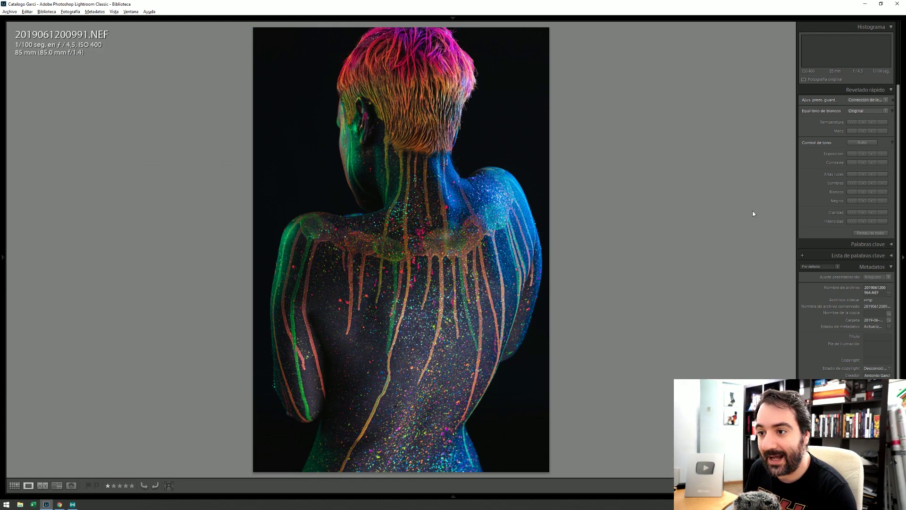
{"action": "left_click", "coordinate": [421, 222]}
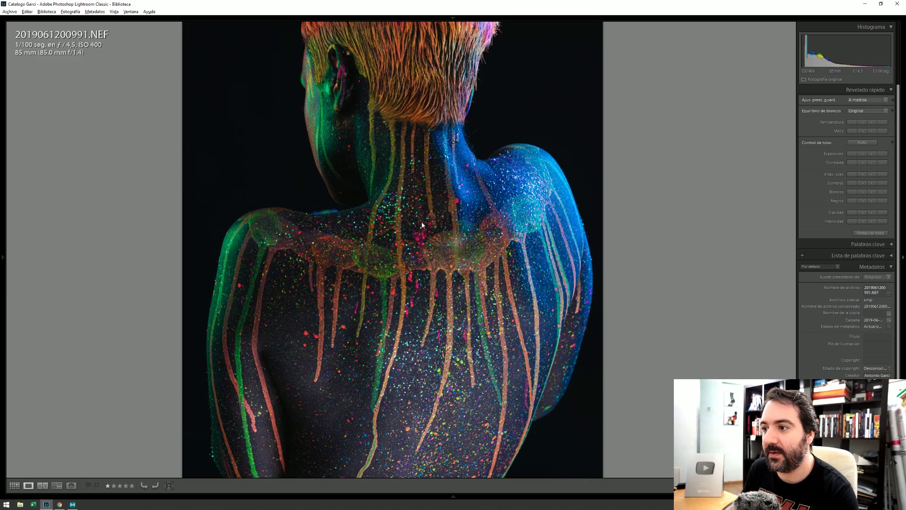
{"action": "mouse_move", "coordinate": [422, 225]}
{"action": "left_mouse_down"}
{"action": "mouse_move", "coordinate": [489, 225]}
{"action": "mouse_move", "coordinate": [357, 138]}
{"action": "left_mouse_up"}
{"action": "left_click_drag", "start_coordinate": [406, 154], "coordinate": [372, 118]}
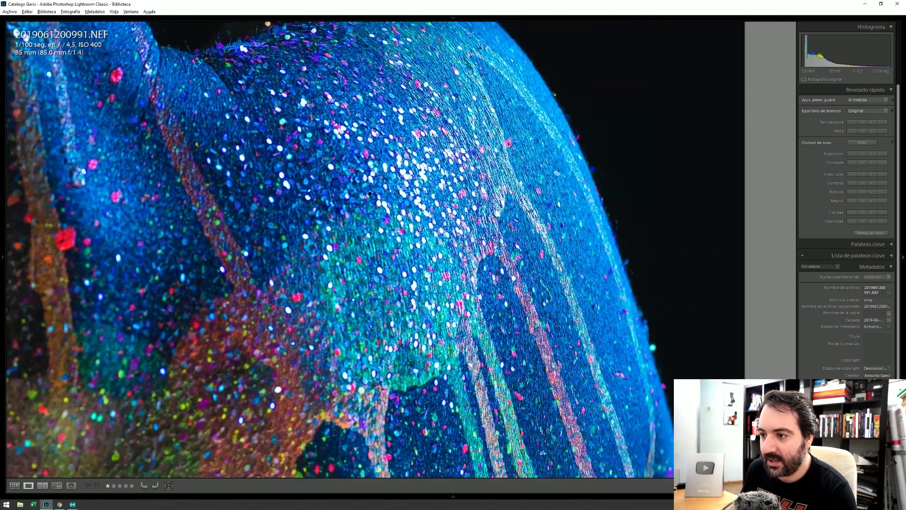
{"action": "mouse_move", "coordinate": [335, 182]}
{"action": "left_mouse_down"}
{"action": "mouse_move", "coordinate": [420, 176]}
{"action": "mouse_move", "coordinate": [430, 386]}
{"action": "mouse_move", "coordinate": [619, 282]}
{"action": "left_mouse_up"}
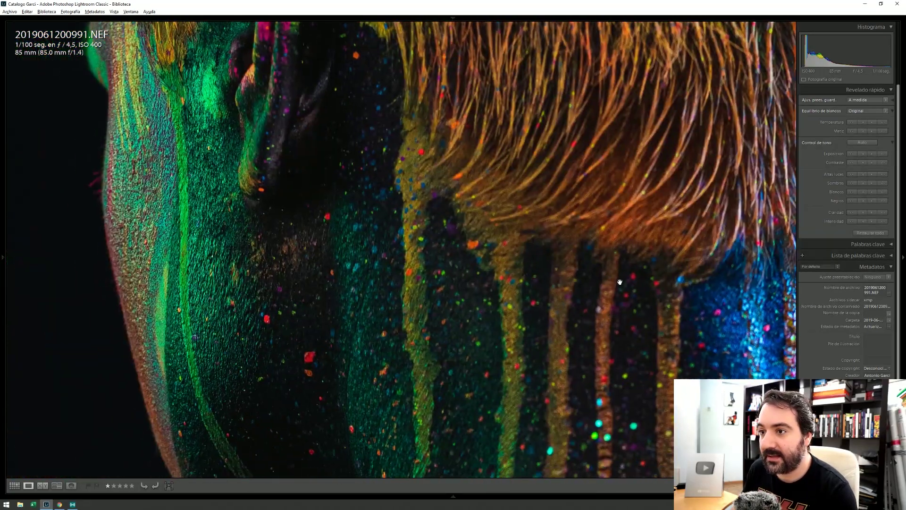
{"action": "left_click_drag", "start_coordinate": [270, 177], "coordinate": [333, 182]}
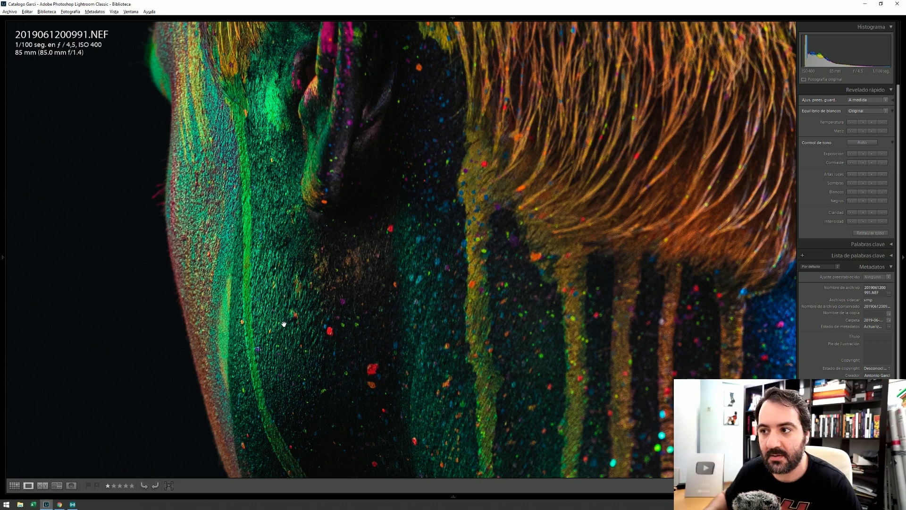
Step: Fit the back-view portrait, zoom into the lower right of the back, then fit it again
{"action": "scroll", "coordinate": [685, 257], "scroll_direction": "down", "scroll_amount": 5}
{"action": "scroll", "coordinate": [638, 262], "scroll_direction": "down", "scroll_amount": 5}
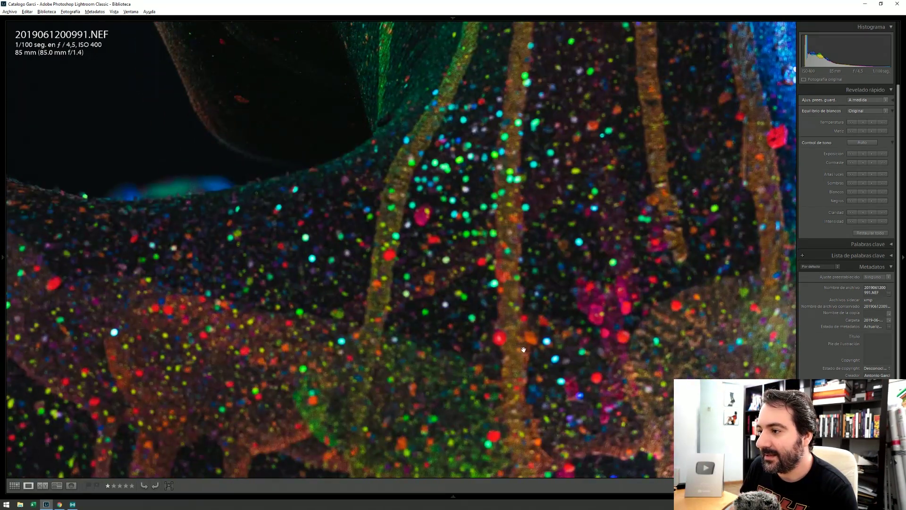
{"action": "scroll", "coordinate": [585, 269], "scroll_direction": "down", "scroll_amount": 5}
{"action": "scroll", "coordinate": [490, 283], "scroll_direction": "down", "scroll_amount": 5}
{"action": "scroll", "coordinate": [490, 283], "scroll_direction": "down", "scroll_amount": 5}
{"action": "scroll", "coordinate": [472, 281], "scroll_direction": "down", "scroll_amount": 5}
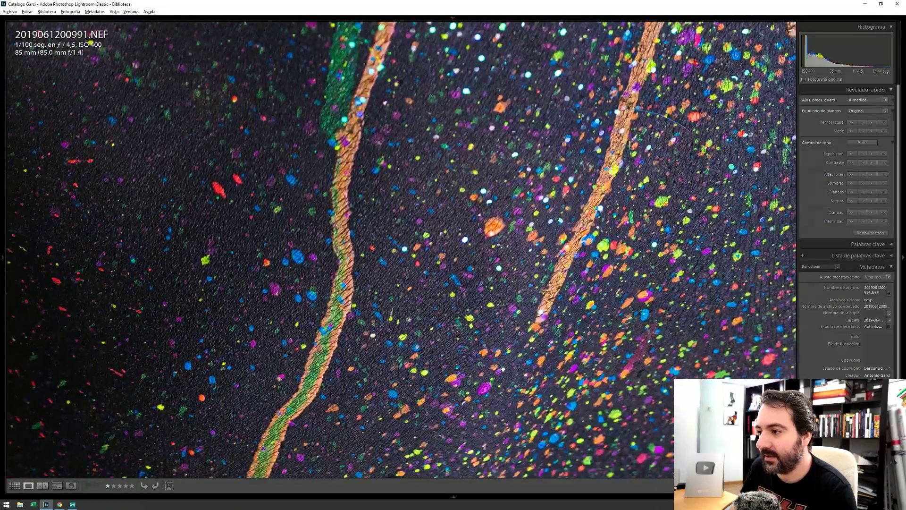
{"action": "scroll", "coordinate": [401, 274], "scroll_direction": "down", "scroll_amount": 5}
{"action": "scroll", "coordinate": [437, 292], "scroll_direction": "down", "scroll_amount": 5}
{"action": "scroll", "coordinate": [485, 148], "scroll_direction": "down", "scroll_amount": 5}
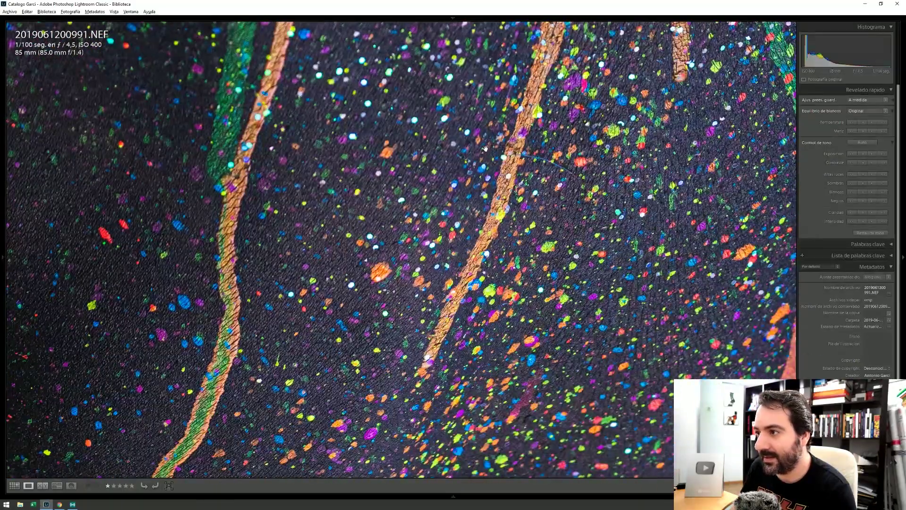
{"action": "left_click", "coordinate": [493, 263]}
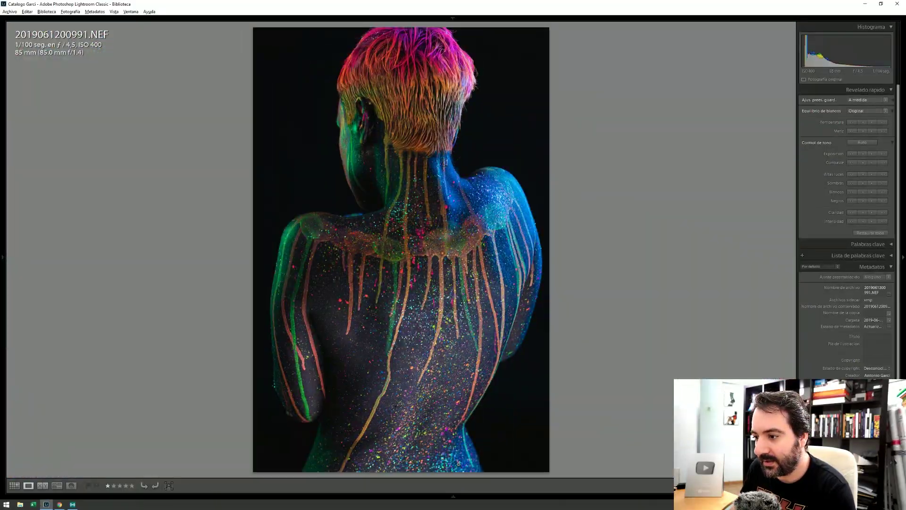
{"action": "scroll", "coordinate": [458, 463], "scroll_direction": "up", "scroll_amount": 1}
{"action": "left_click", "coordinate": [470, 424]}
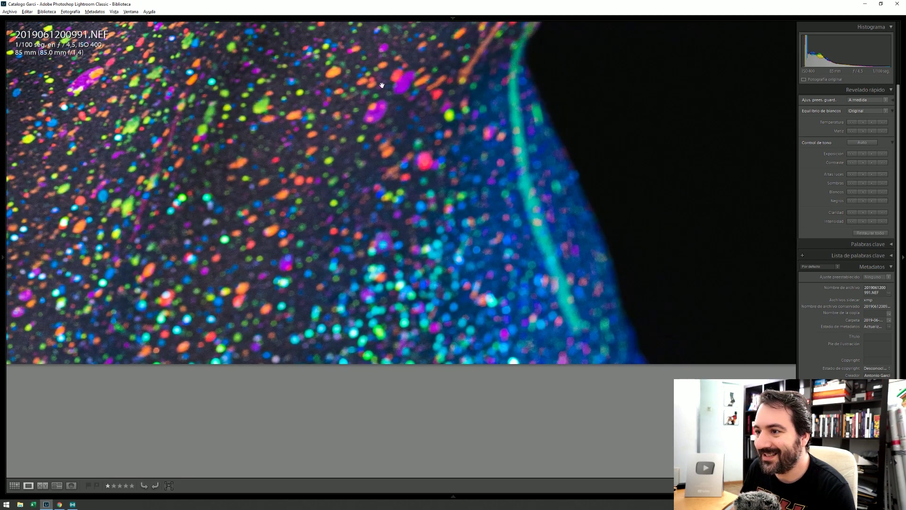
{"action": "left_click", "coordinate": [419, 220]}
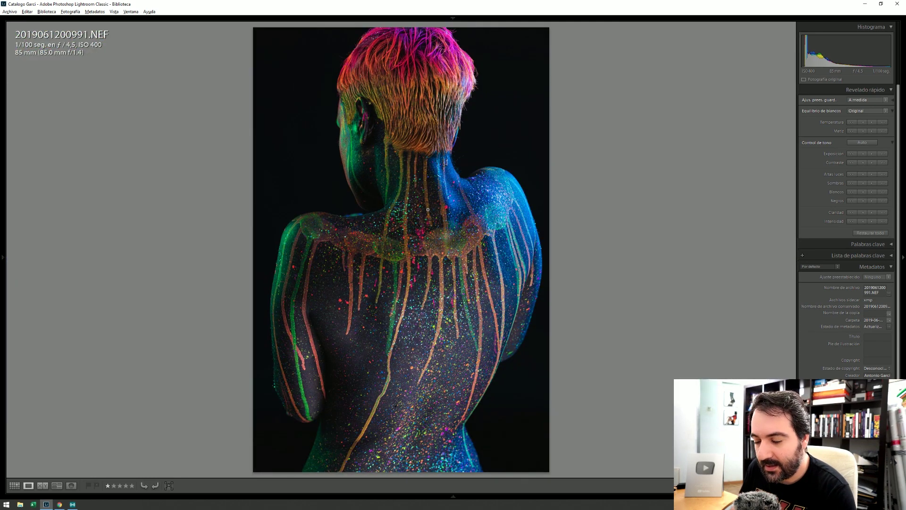
Step: Open 2019061200997.NEF from the Grid, pan at full zoom over back, eye and nose, then fit
{"action": "key", "text": "g"}
{"action": "double_click", "coordinate": [545, 340]}
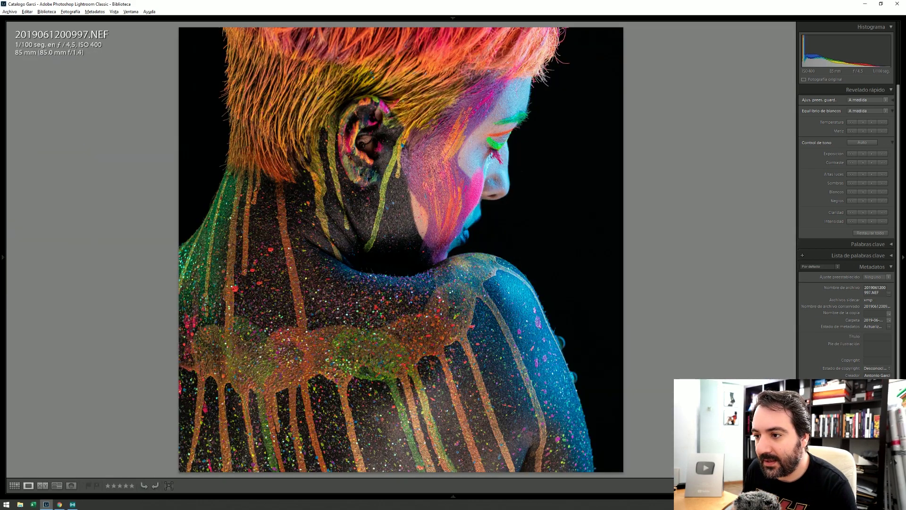
{"action": "left_click_drag", "start_coordinate": [354, 325], "coordinate": [234, 161]}
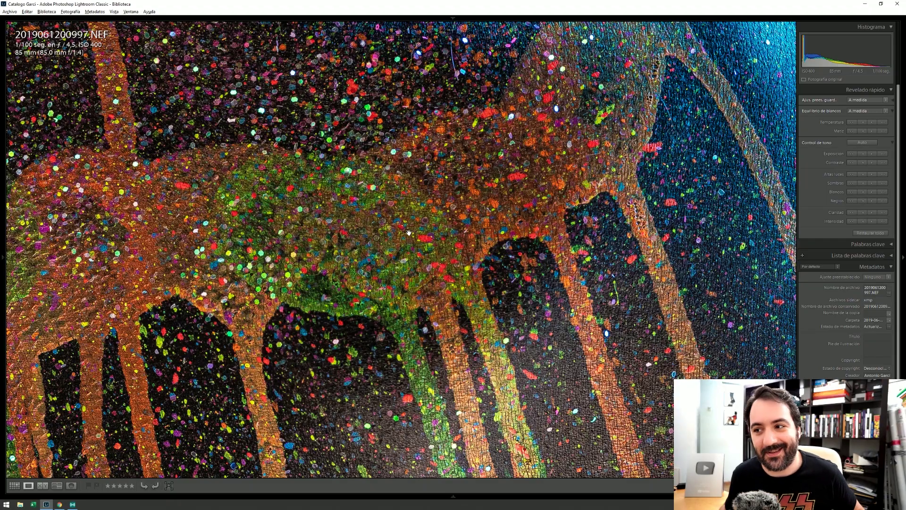
{"action": "mouse_move", "coordinate": [391, 125]}
{"action": "left_mouse_down"}
{"action": "mouse_move", "coordinate": [408, 253]}
{"action": "mouse_move", "coordinate": [449, 295]}
{"action": "left_mouse_up"}
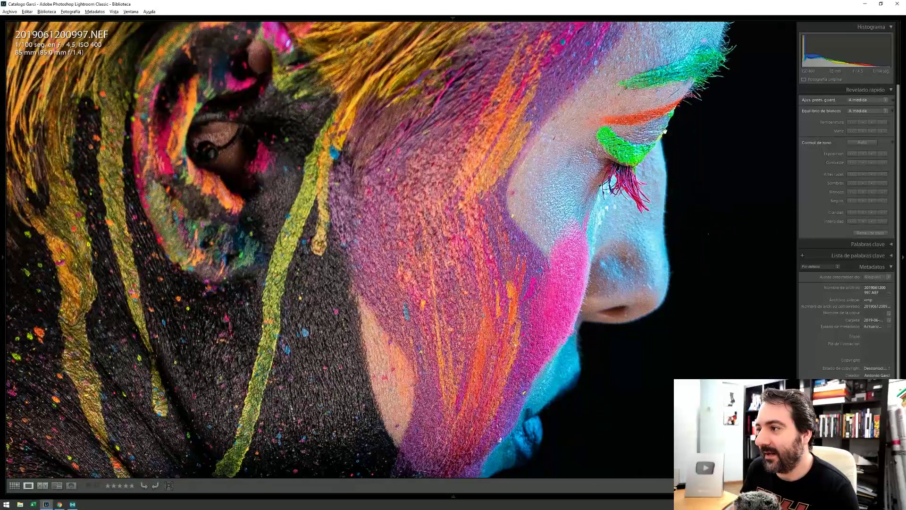
{"action": "left_click_drag", "start_coordinate": [350, 142], "coordinate": [744, 234]}
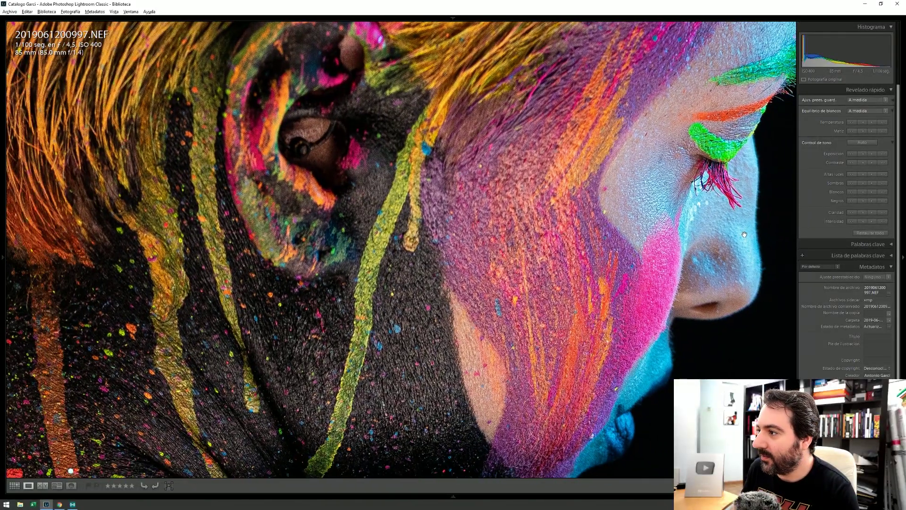
{"action": "left_click_drag", "start_coordinate": [711, 196], "coordinate": [626, 129]}
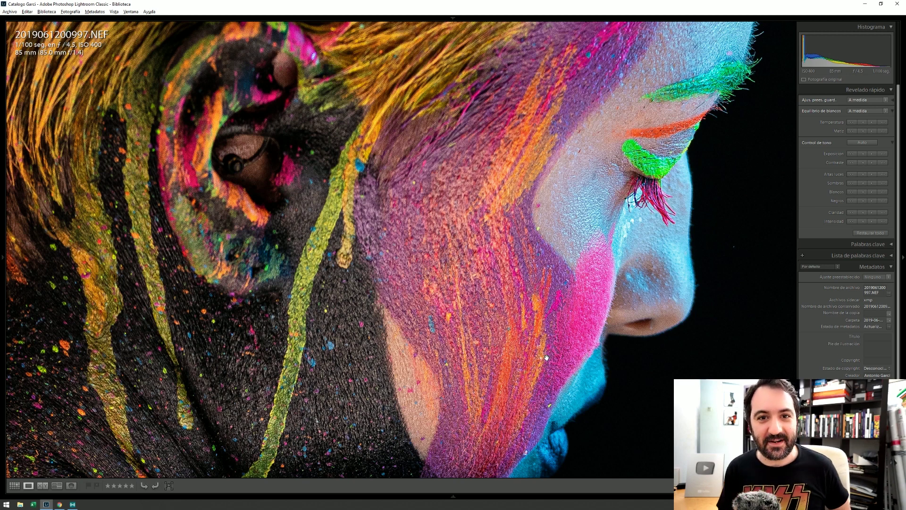
{"action": "left_click", "coordinate": [629, 218]}
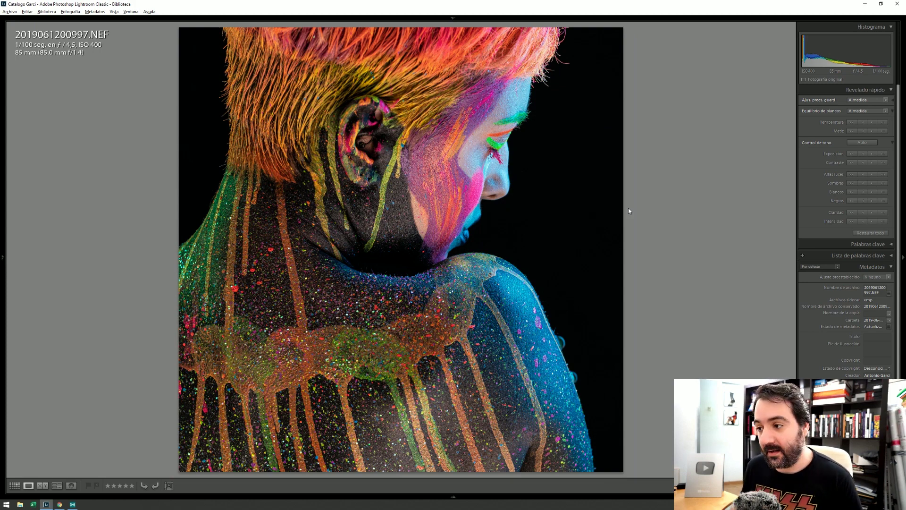
Step: Open 2019061200985.NEF from the Grid zoomed in on the hand and wrist
{"action": "key", "text": "g"}
{"action": "scroll", "coordinate": [628, 296], "scroll_direction": "down", "scroll_amount": 2}
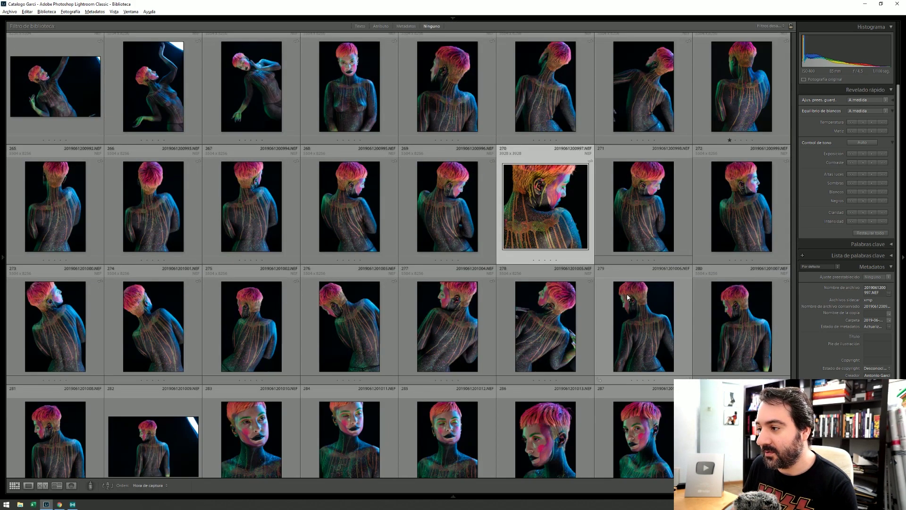
{"action": "scroll", "coordinate": [628, 296], "scroll_direction": "down", "scroll_amount": 2}
{"action": "scroll", "coordinate": [472, 227], "scroll_direction": "up", "scroll_amount": 1}
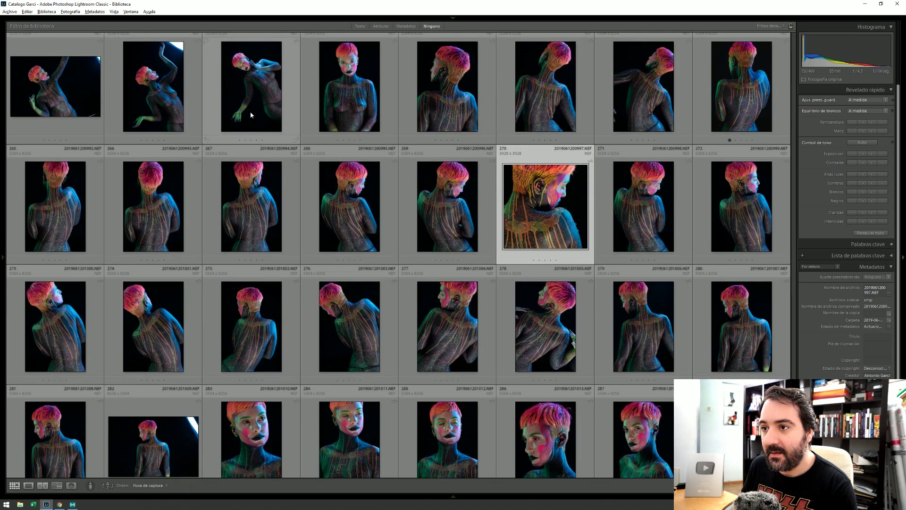
{"action": "scroll", "coordinate": [212, 113], "scroll_direction": "up", "scroll_amount": 1}
{"action": "double_click", "coordinate": [153, 222]}
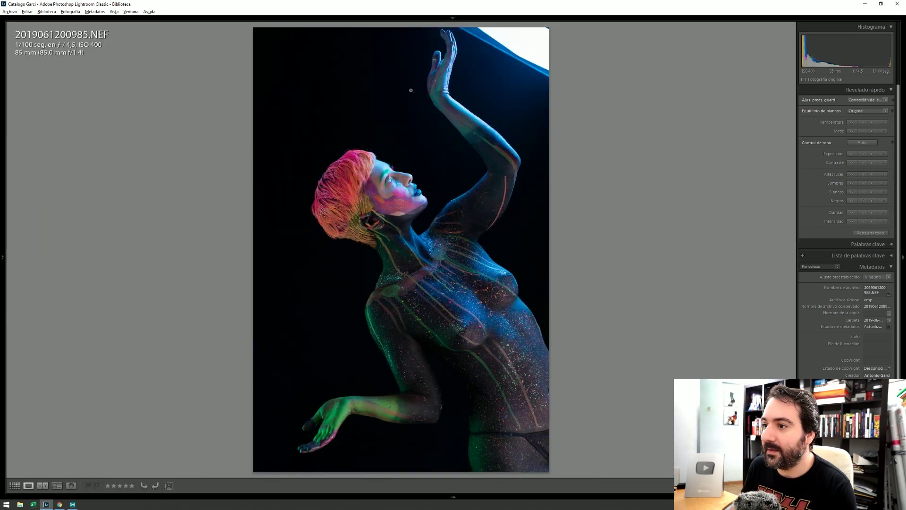
{"action": "left_click", "coordinate": [314, 441]}
{"action": "left_click", "coordinate": [371, 406]}
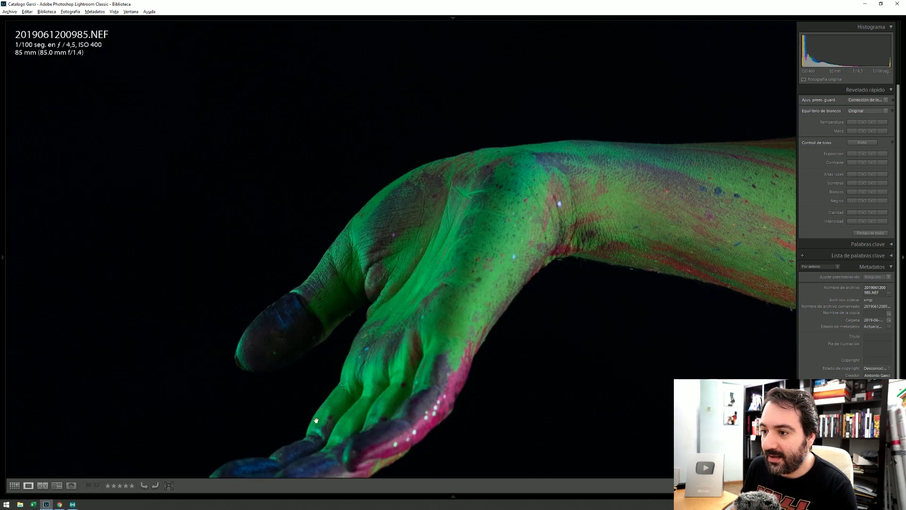
Step: Pan along the fingers, wrist and speckled forearm, then fit and return to the Grid
{"action": "left_click_drag", "start_coordinate": [315, 419], "coordinate": [326, 308]}
{"action": "left_click_drag", "start_coordinate": [498, 85], "coordinate": [412, 196]}
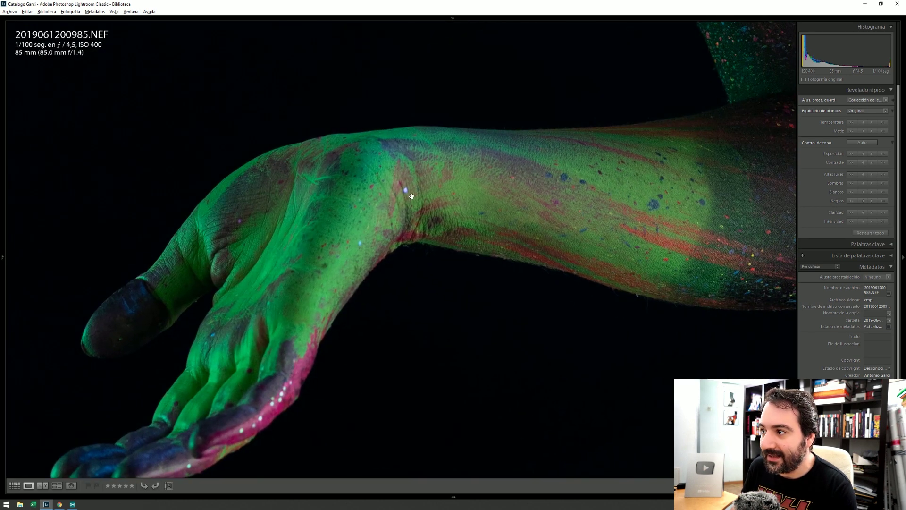
{"action": "left_click_drag", "start_coordinate": [619, 194], "coordinate": [566, 425]}
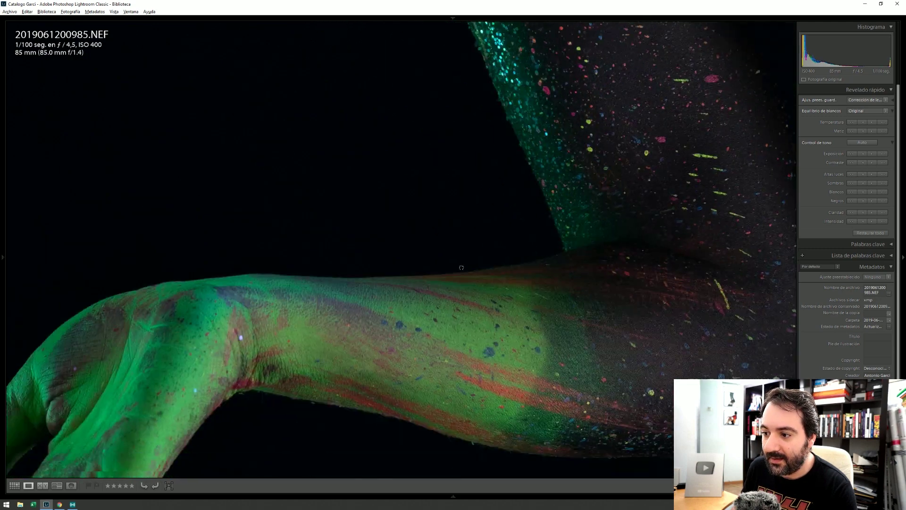
{"action": "left_click_drag", "start_coordinate": [461, 343], "coordinate": [253, 259]}
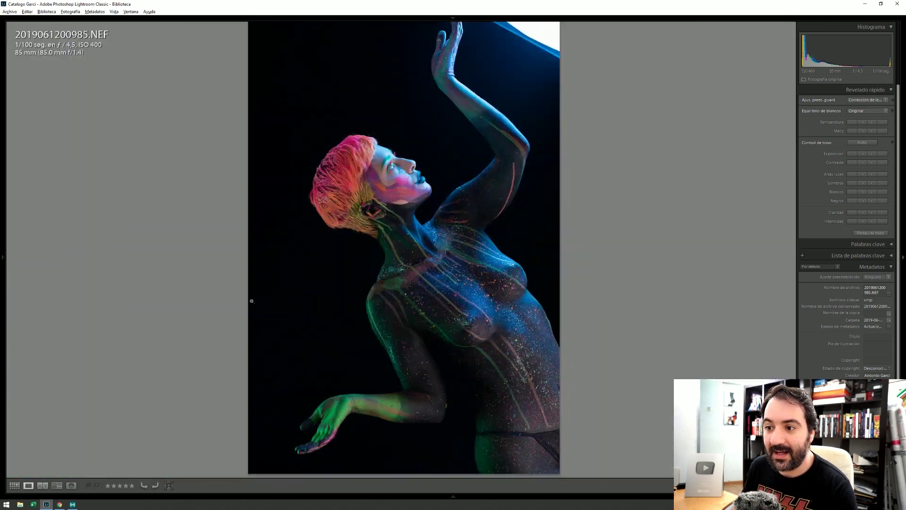
{"action": "left_click", "coordinate": [253, 283]}
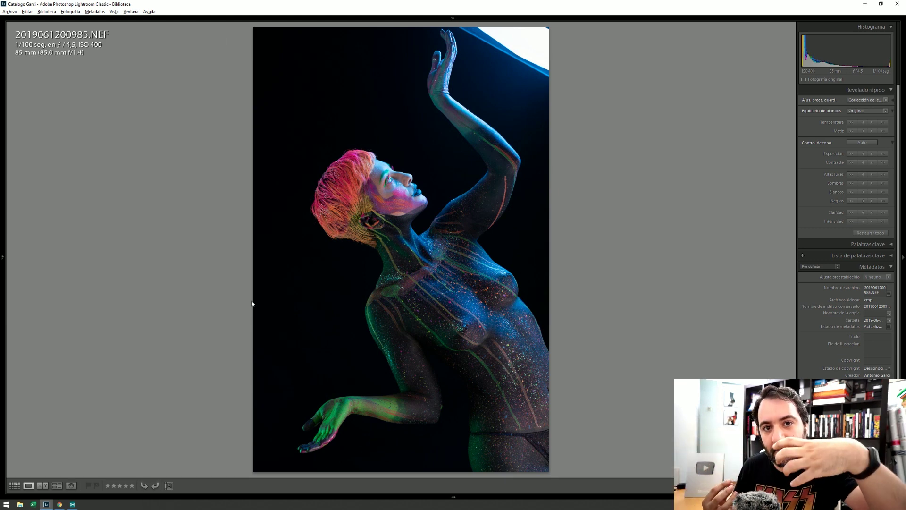
{"action": "key", "text": "g"}
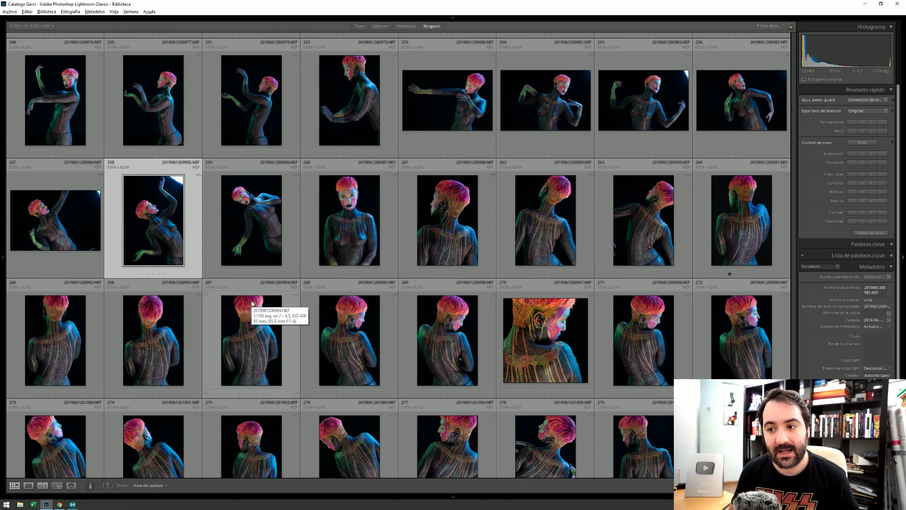
Step: Scroll to the end of the grid and open 2019061201014.NEF in Loupe
{"action": "scroll", "coordinate": [254, 291], "scroll_direction": "down", "scroll_amount": 3}
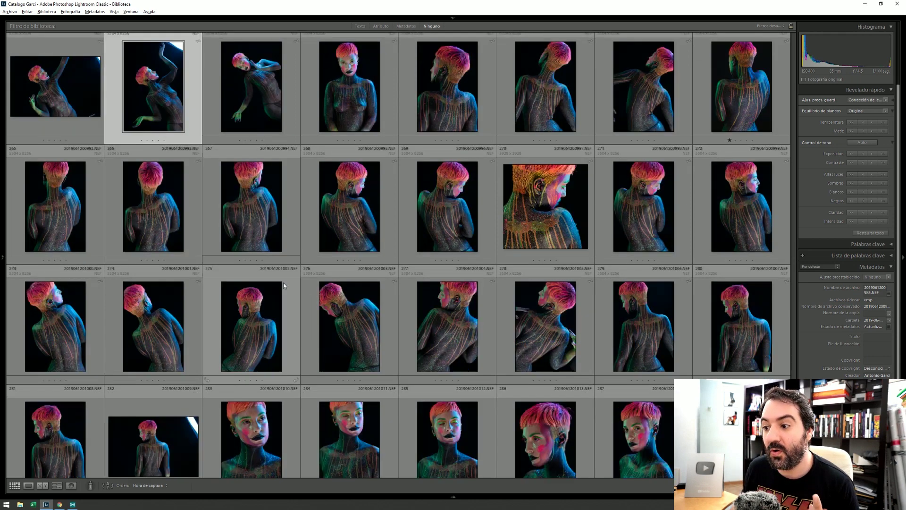
{"action": "scroll", "coordinate": [300, 292], "scroll_direction": "down", "scroll_amount": 3}
{"action": "scroll", "coordinate": [299, 291], "scroll_direction": "down", "scroll_amount": 3}
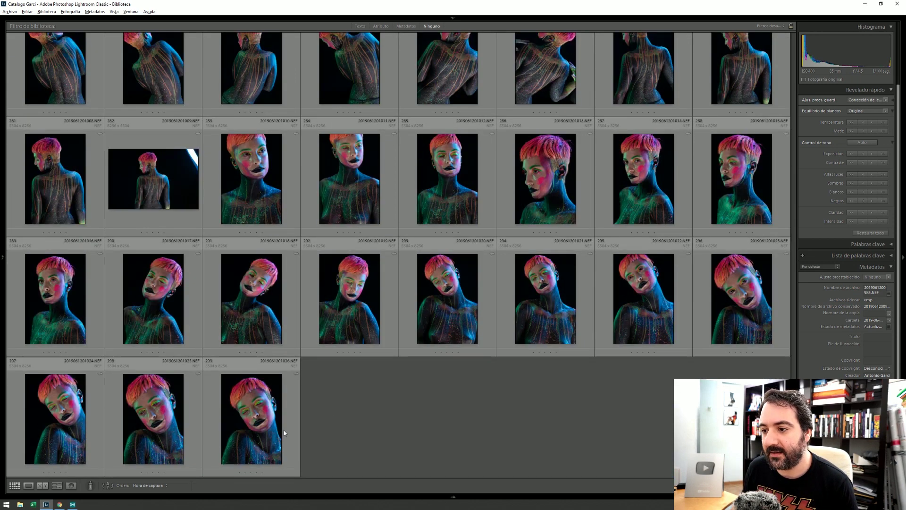
{"action": "double_click", "coordinate": [651, 191]}
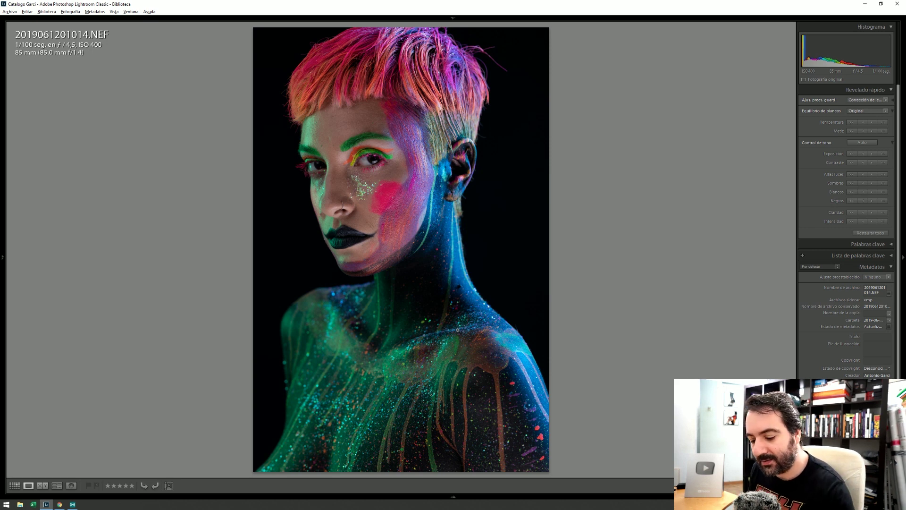
Step: Return to the Grid and scroll back up to thumbnails from 241 onward
{"action": "key", "text": "g"}
{"action": "scroll", "coordinate": [343, 234], "scroll_direction": "up", "scroll_amount": 1}
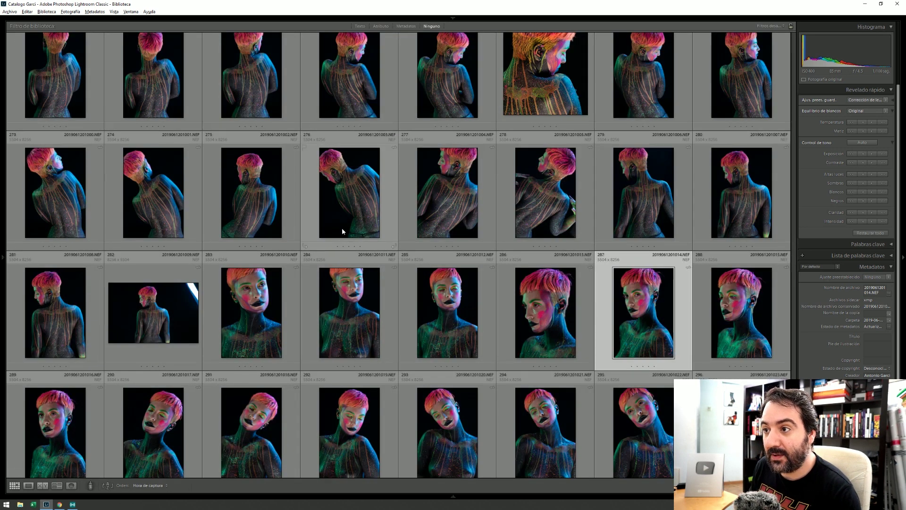
{"action": "scroll", "coordinate": [342, 231], "scroll_direction": "up", "scroll_amount": 1}
{"action": "scroll", "coordinate": [341, 227], "scroll_direction": "up", "scroll_amount": 1}
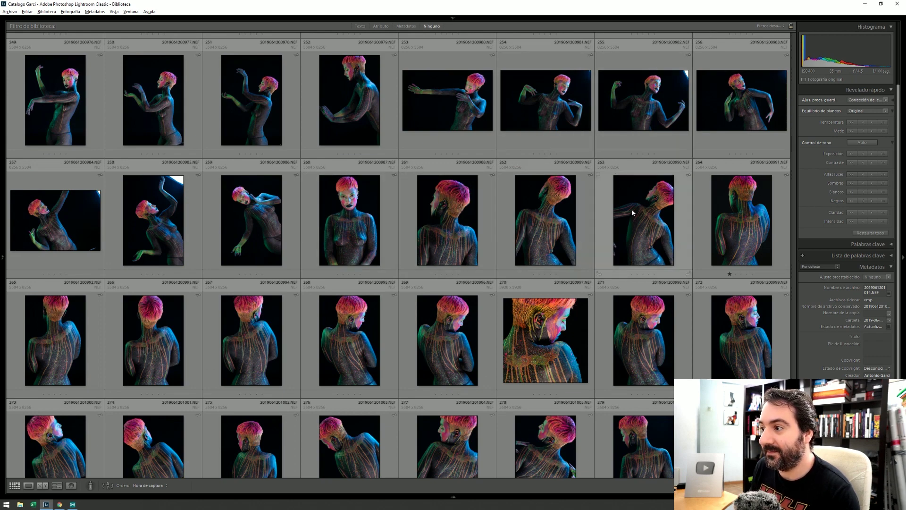
{"action": "scroll", "coordinate": [649, 217], "scroll_direction": "up", "scroll_amount": 1}
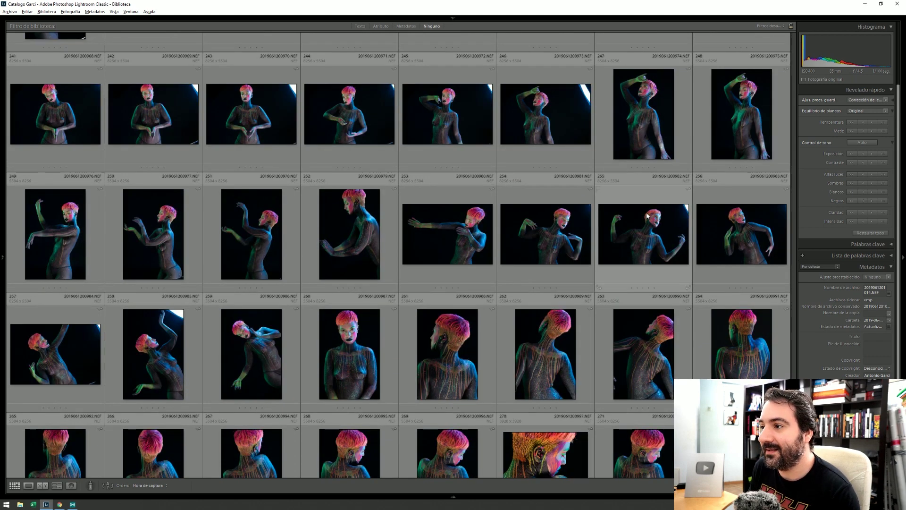
Step: Open thumbnail 255, 2019061200982.NEF, on its own in Loupe view
{"action": "double_click", "coordinate": [645, 222]}
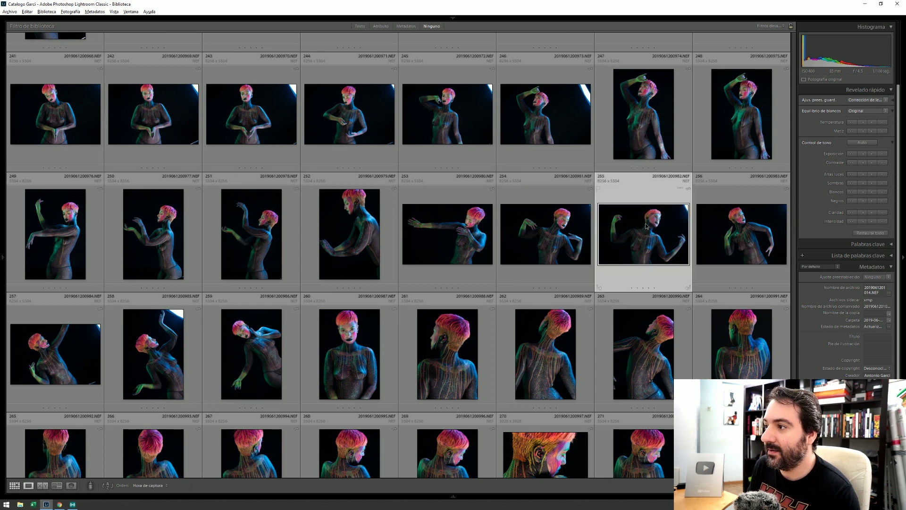